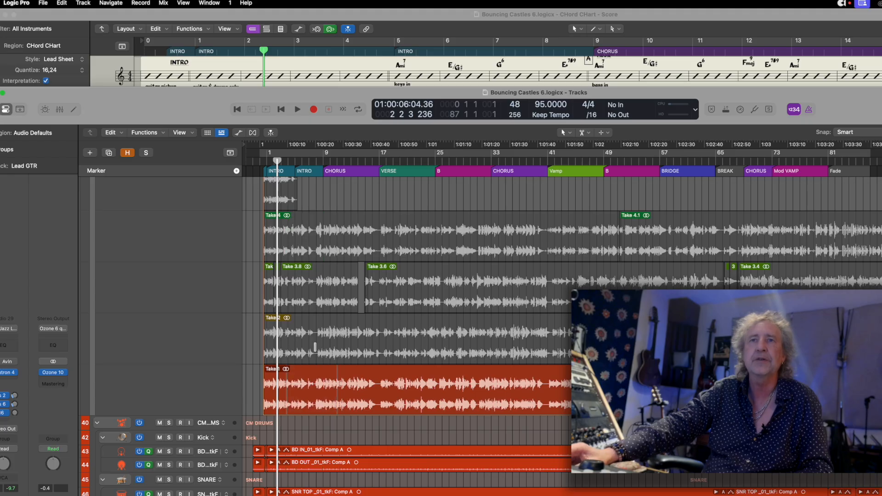
# Switch the early passage of the Lead GTR comp to Take 4 and move that section's start slightly later.
pyautogui.click(309, 274)
pyautogui.click(312, 251)
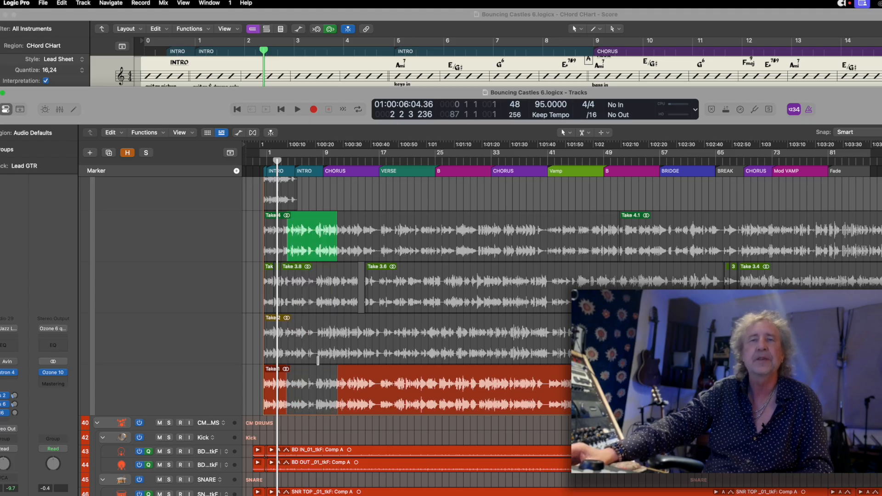
pyautogui.moveTo(286, 379); pyautogui.dragTo(288, 379)
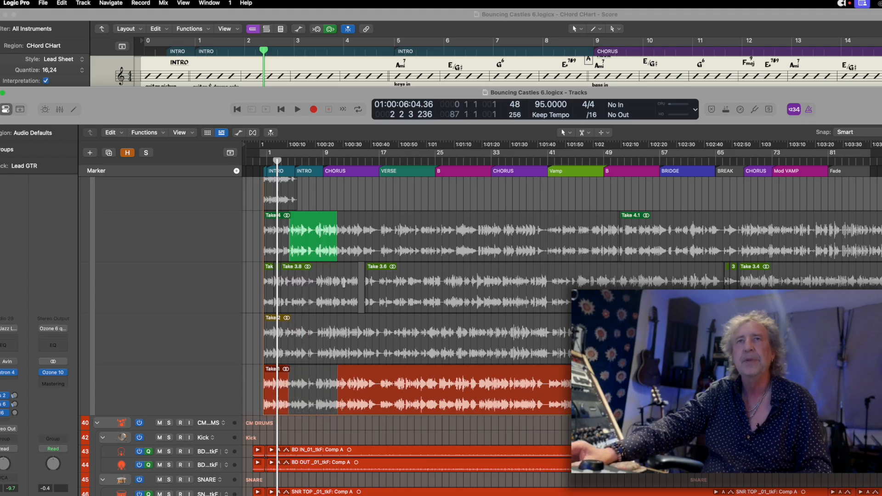
# Open the Recording settings and examine the Overlapping Track Recordings options for MIDI and audio.
pyautogui.click(18, 3)
pyautogui.moveTo(30, 31)
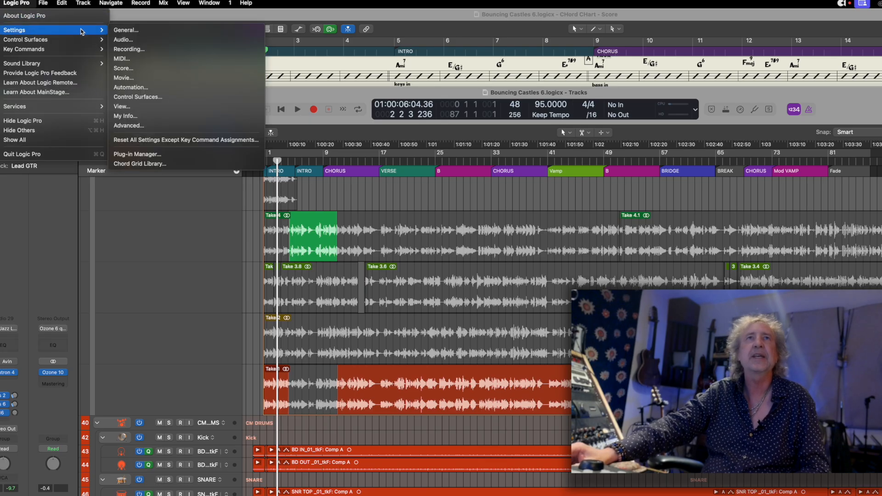
pyautogui.click(129, 49)
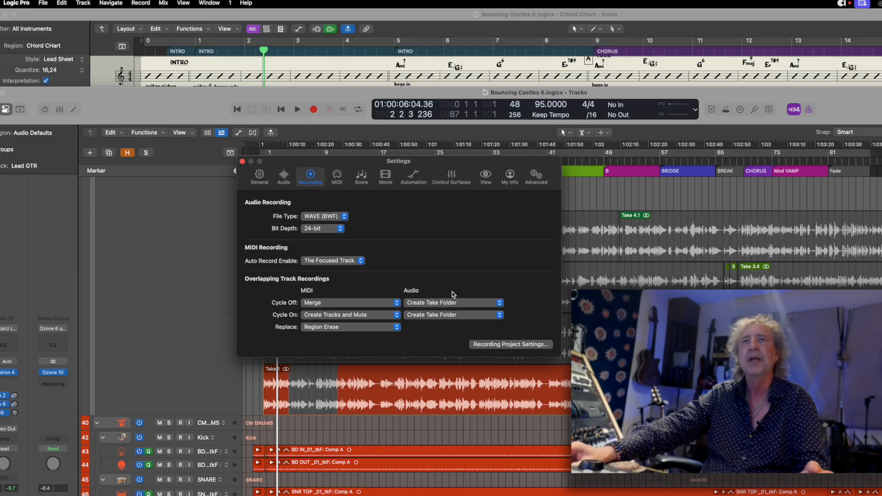
pyautogui.click(364, 301)
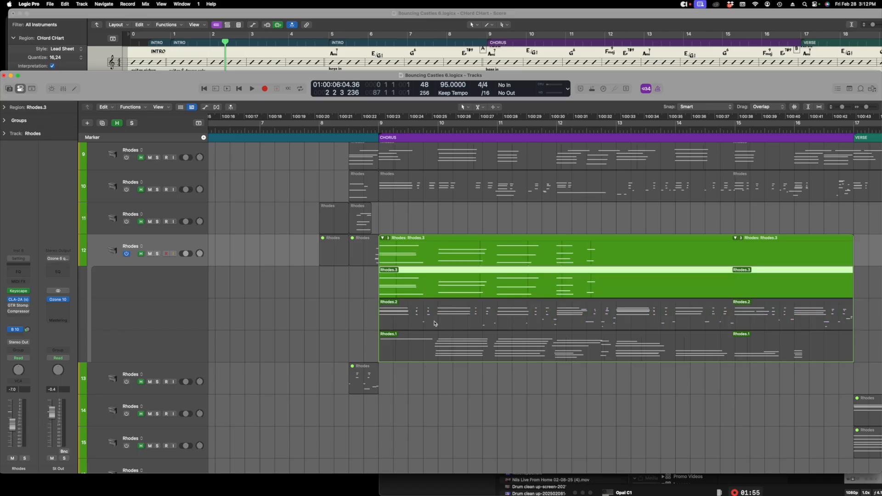
# Switch the chorus Rhodes take folder among Rhodes.1, Rhodes.2 and Rhodes.3 to compare the MIDI takes, finishing on Rhodes.2.
pyautogui.click(435, 323)
pyautogui.click(467, 343)
pyautogui.click(508, 287)
pyautogui.click(491, 324)
pyautogui.click(426, 294)
pyautogui.click(615, 322)
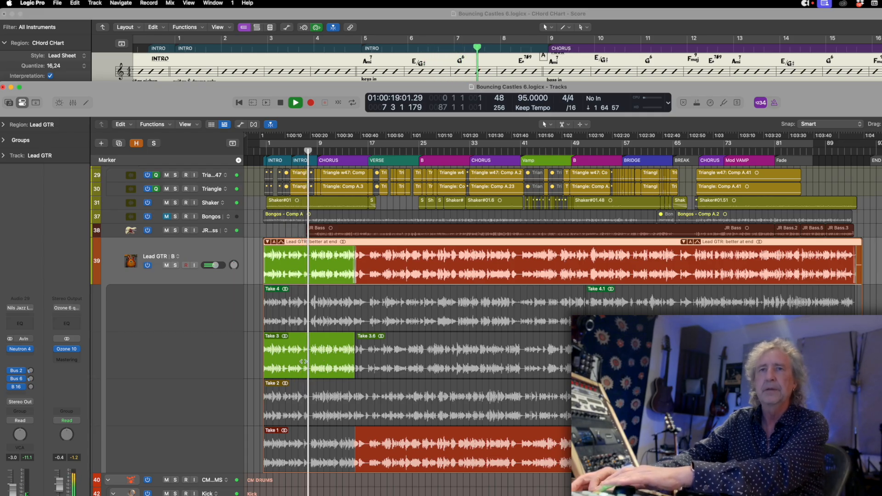
# Comp Take 2 into the Lead GTR track for about bars 6 to 8 of the intro and play the passage back.
pyautogui.press('space')
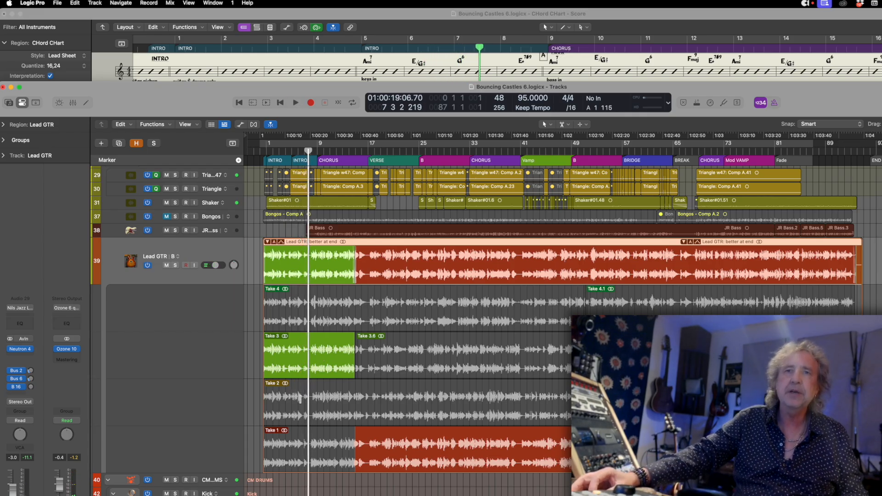
pyautogui.moveTo(297, 397); pyautogui.dragTo(309, 401)
pyautogui.click(292, 153)
pyautogui.press('space')
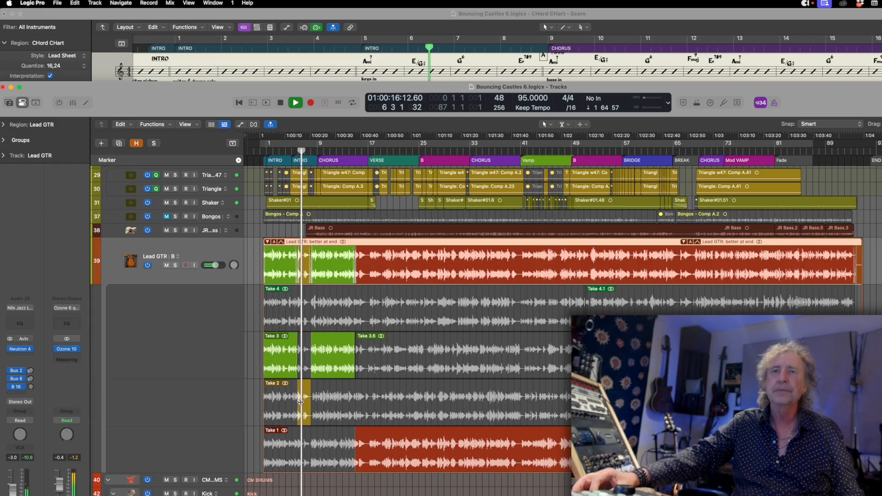
pyautogui.scroll(-1, 319, 429)
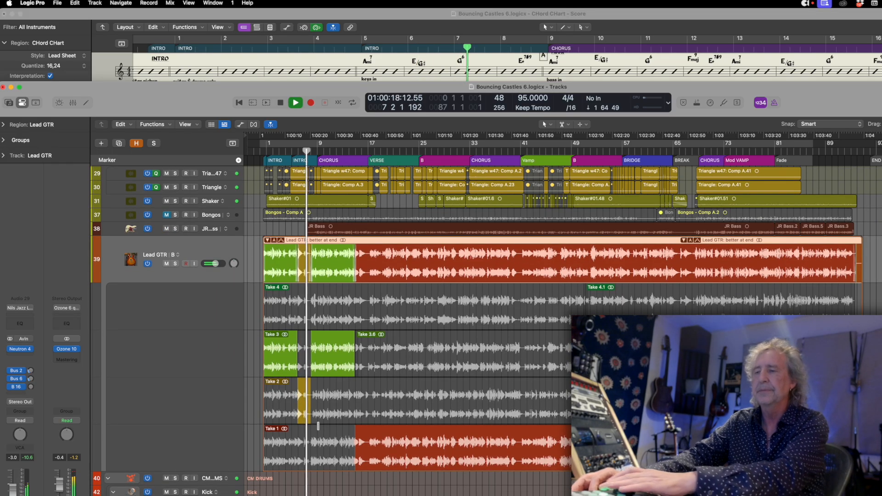
pyautogui.press('space')
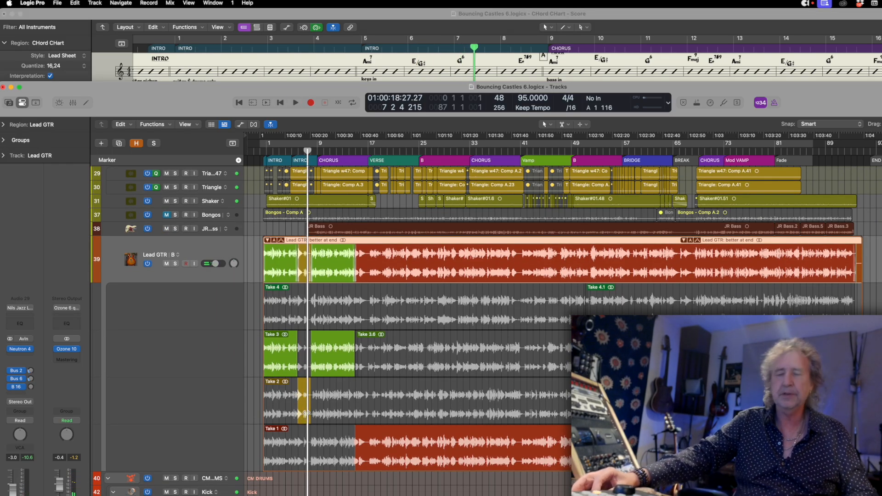
# Trim the start of the Take 2 section to just before bar 6 in the Lead GTR comp.
pyautogui.click(305, 406)
pyautogui.press('super+Right')
pyautogui.press('super+Right')
pyautogui.press('super+Right')
pyautogui.press('super+Right')
pyautogui.press('super+Right')
pyautogui.press('super+Right')
pyautogui.press('super+Right')
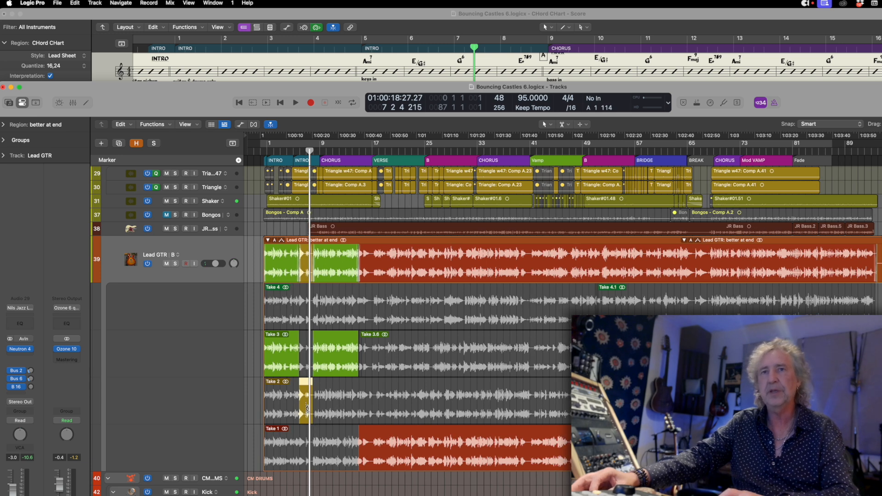
pyautogui.hscroll(-5, 322, 388)
pyautogui.hscroll(-2, 322, 388)
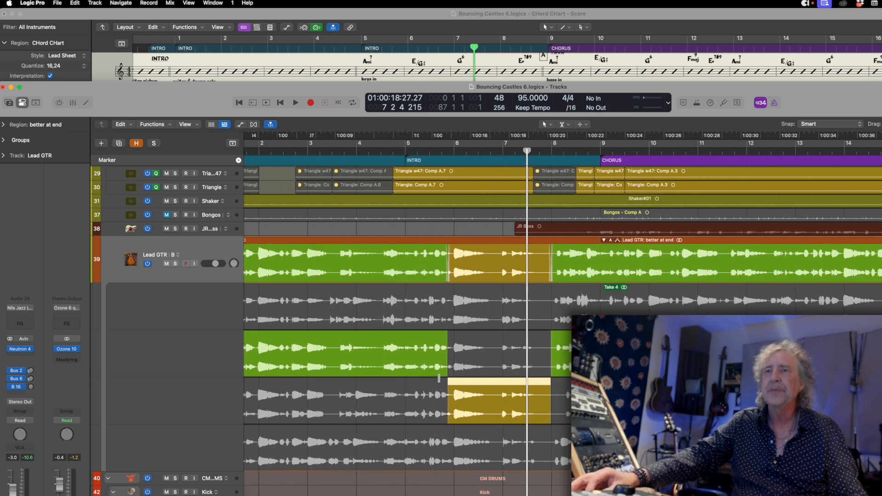
pyautogui.moveTo(442, 373); pyautogui.dragTo(453, 373)
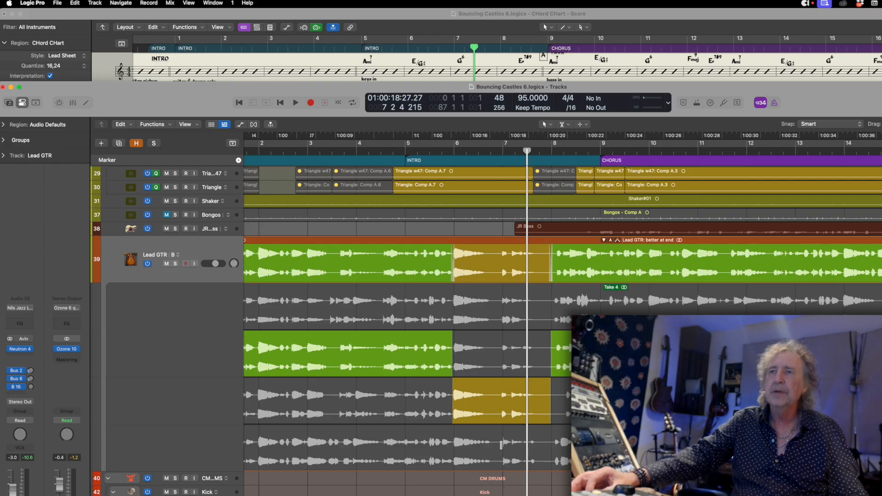
# Assign about bars 7 to 8 of the Lead GTR comp to Take 1 and compare it with Takes 4, 3 and 2.
pyautogui.moveTo(500, 448); pyautogui.dragTo(553, 448)
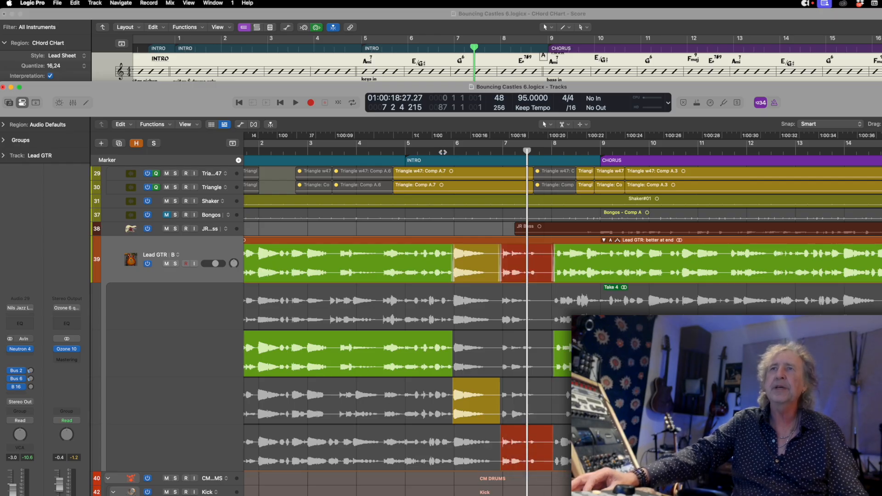
pyautogui.click(526, 303)
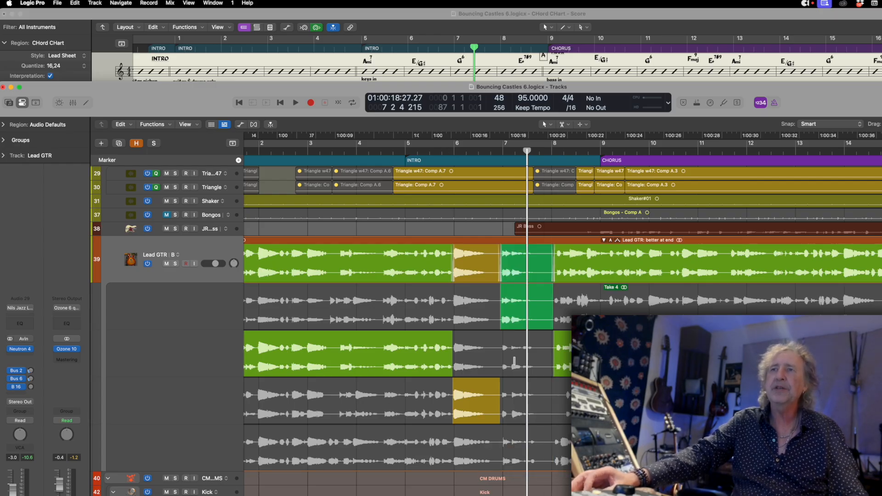
pyautogui.click(514, 362)
pyautogui.click(512, 396)
pyautogui.click(518, 440)
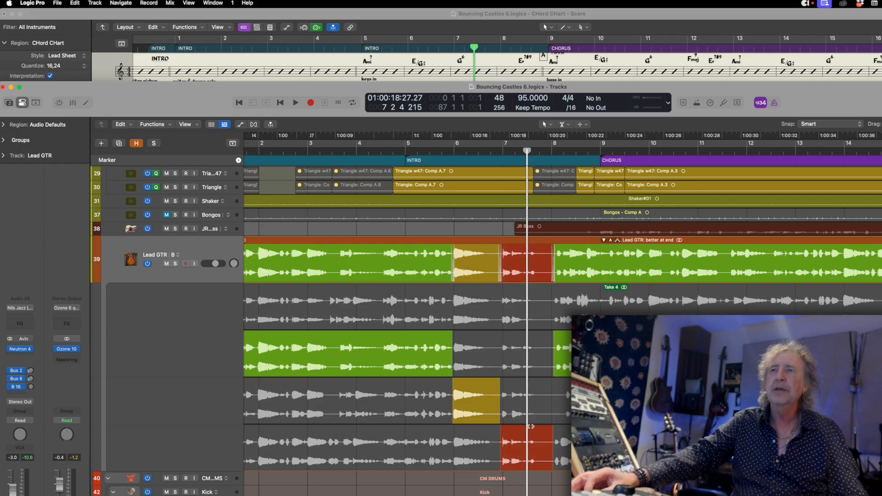
pyautogui.click(519, 312)
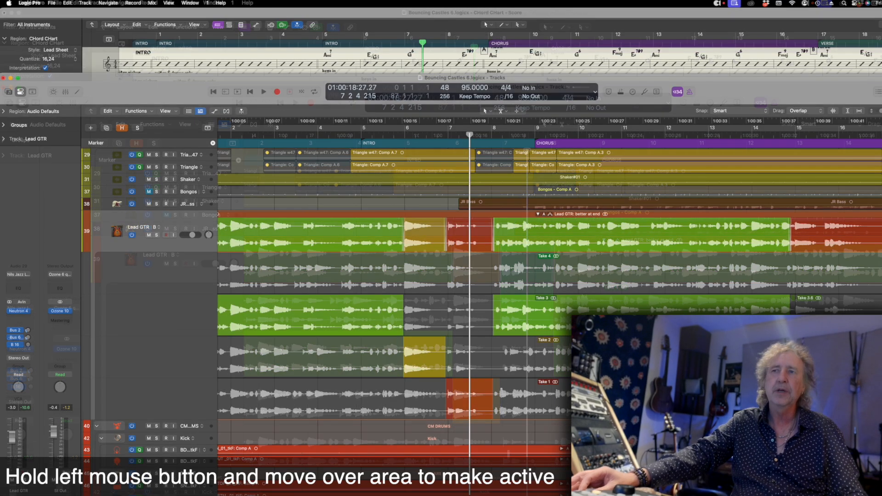
# Use Take 1 from bar 8 onward, and try long swipes of Take 1 and Take 3 across the intro up to bar 8.
pyautogui.click(509, 381)
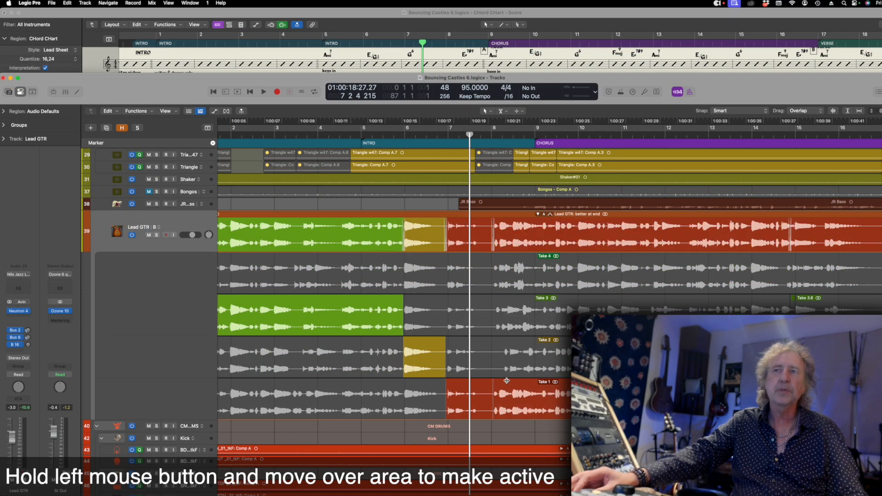
pyautogui.moveTo(444, 403); pyautogui.dragTo(274, 403)
pyautogui.moveTo(276, 325); pyautogui.dragTo(485, 324)
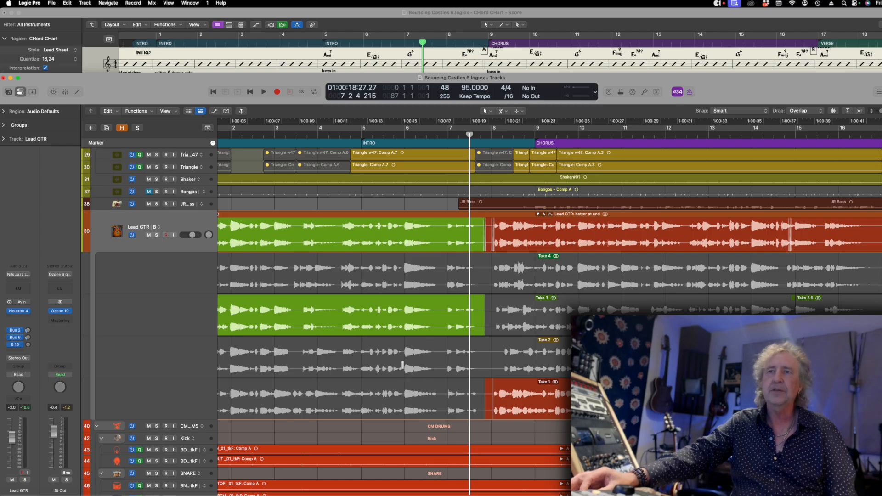
# Comp in Take 2 from just before bar 6 and Take 1 from just before bar 7, and play the transition back.
pyautogui.moveTo(403, 360); pyautogui.dragTo(488, 360)
pyautogui.moveTo(441, 400); pyautogui.dragTo(489, 400)
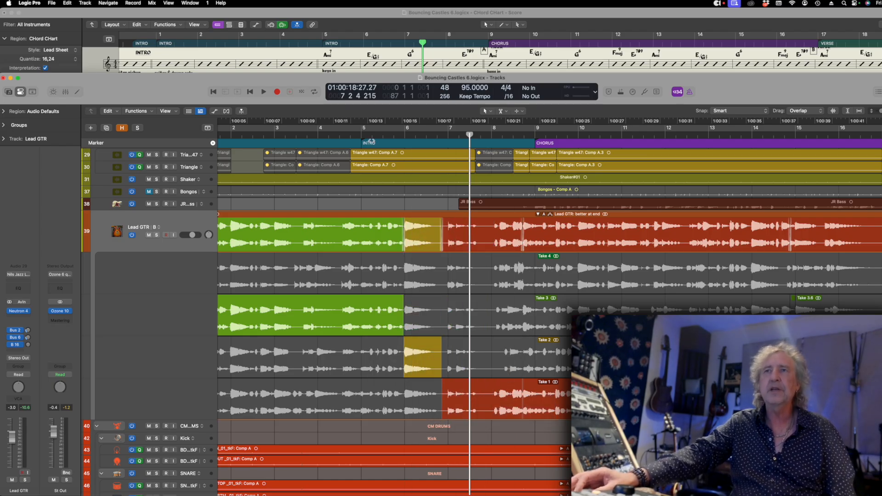
pyautogui.press('space')
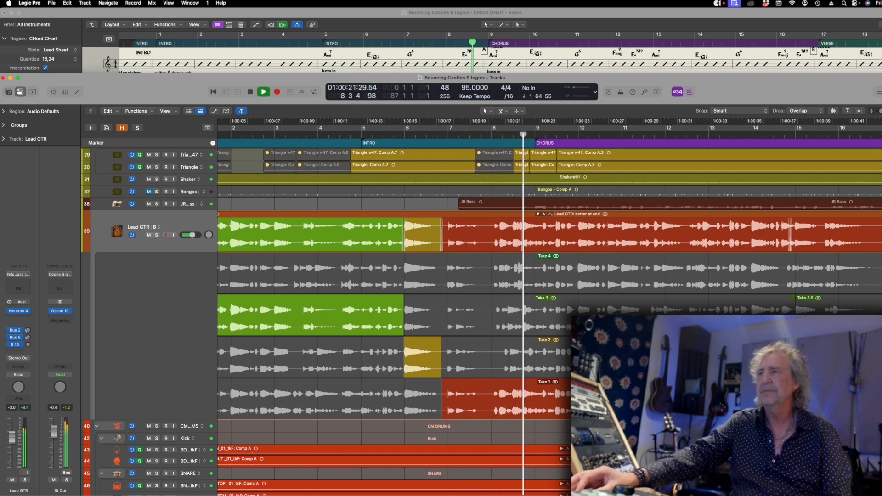
pyautogui.press('space')
# Try Take 2 in the Lead GTR comp from about bar 8 to just before bar 10 and play it back.
pyautogui.hscroll(8, 550, 306)
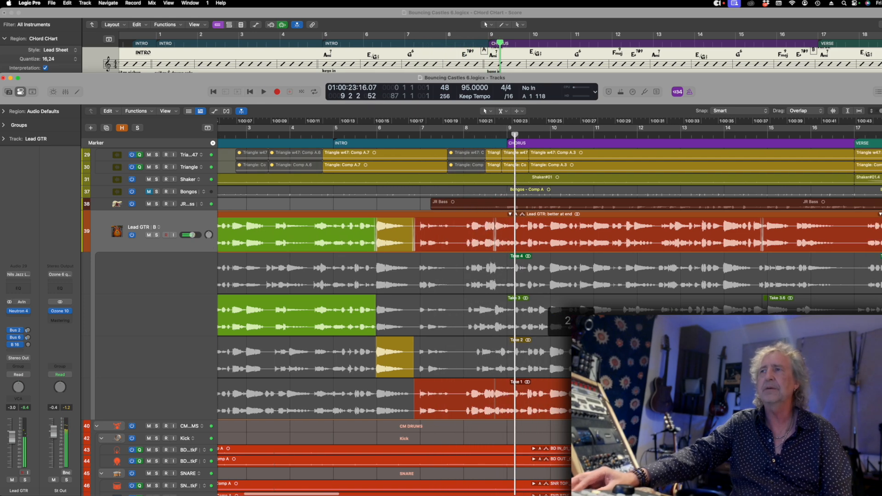
pyautogui.hscroll(-12, 587, 277)
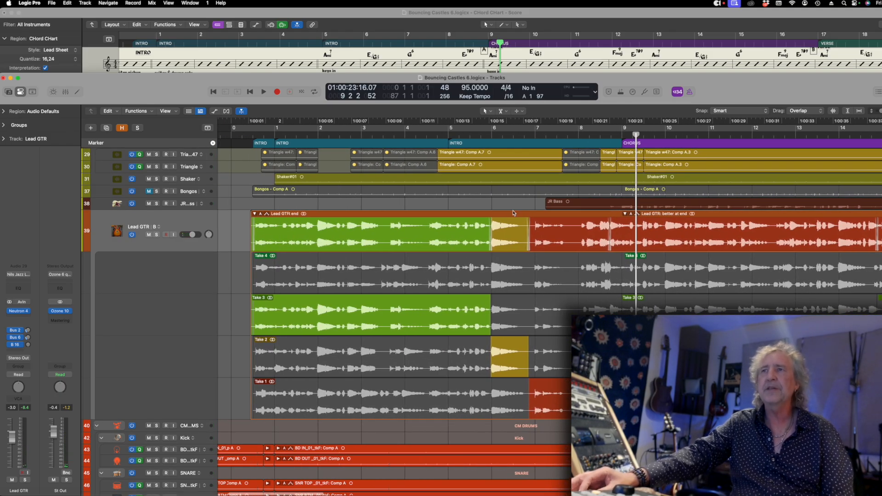
pyautogui.hscroll(6, 568, 279)
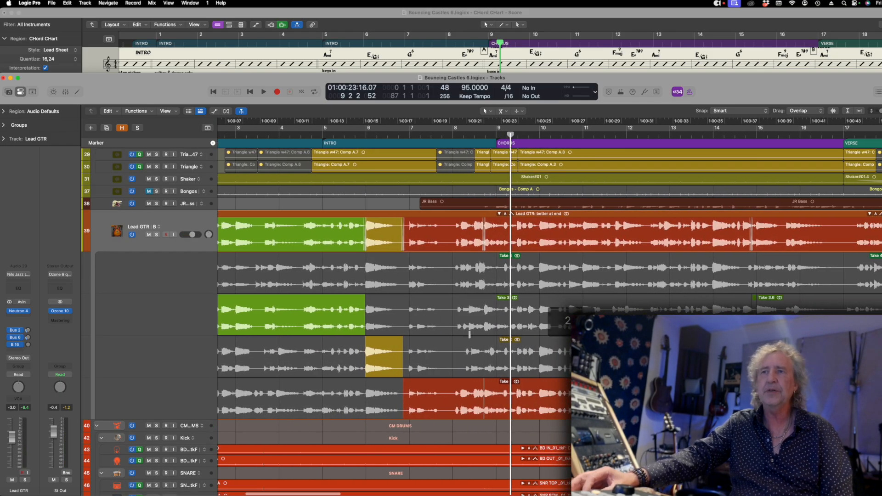
pyautogui.scroll(-1, 528, 321)
pyautogui.moveTo(456, 344); pyautogui.dragTo(532, 349)
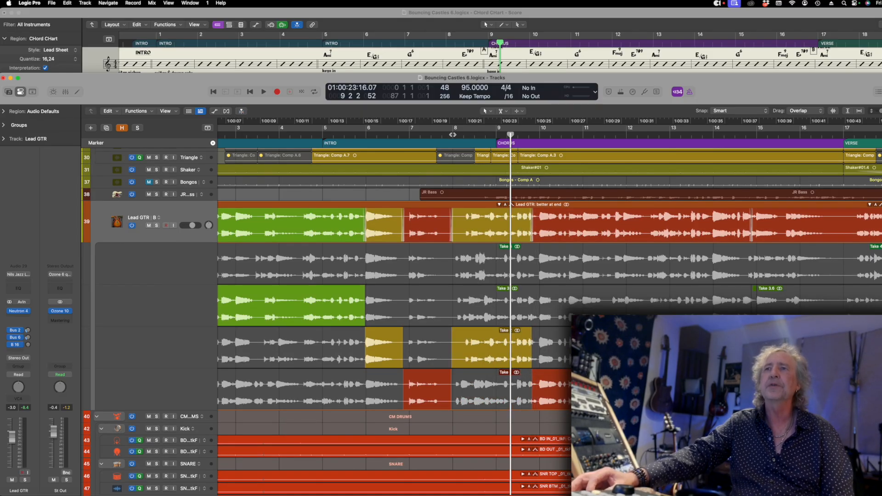
pyautogui.doubleClick(453, 134)
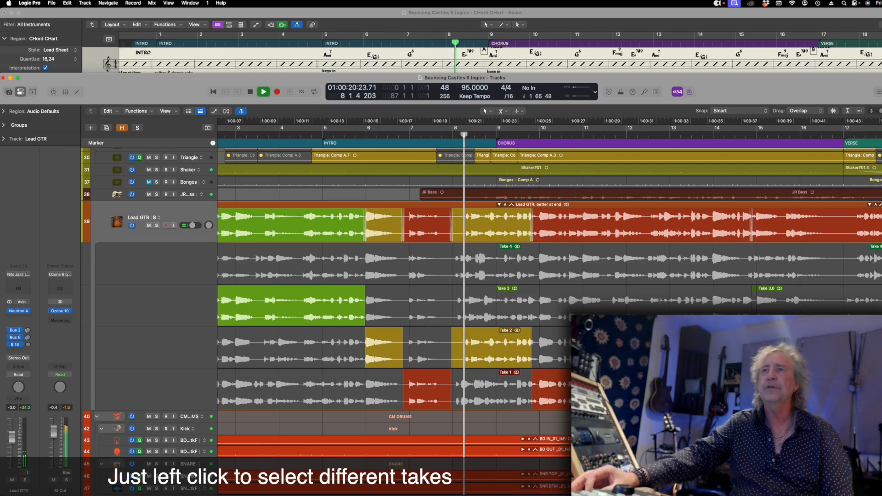
pyautogui.press('space')
# Audition Take 3 and Take 4 for the section starting at bar 8, playing back each one.
pyautogui.click(482, 305)
pyautogui.doubleClick(453, 138)
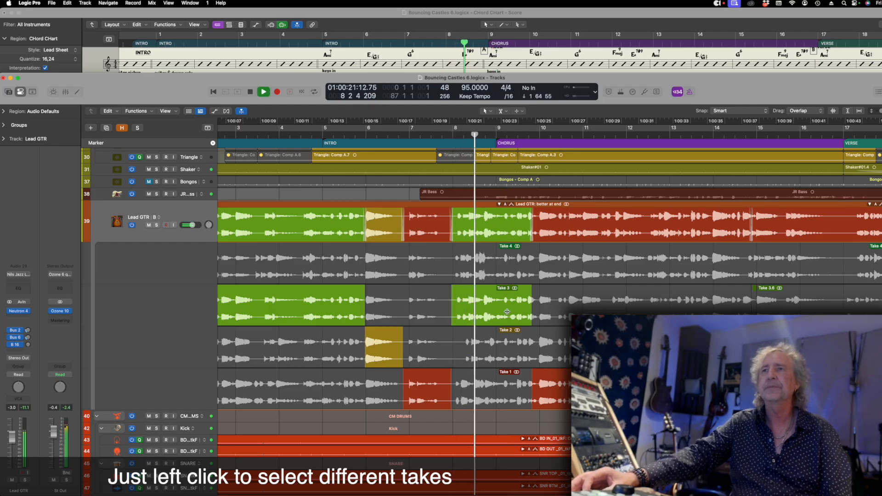
pyautogui.press('space')
pyautogui.click(477, 275)
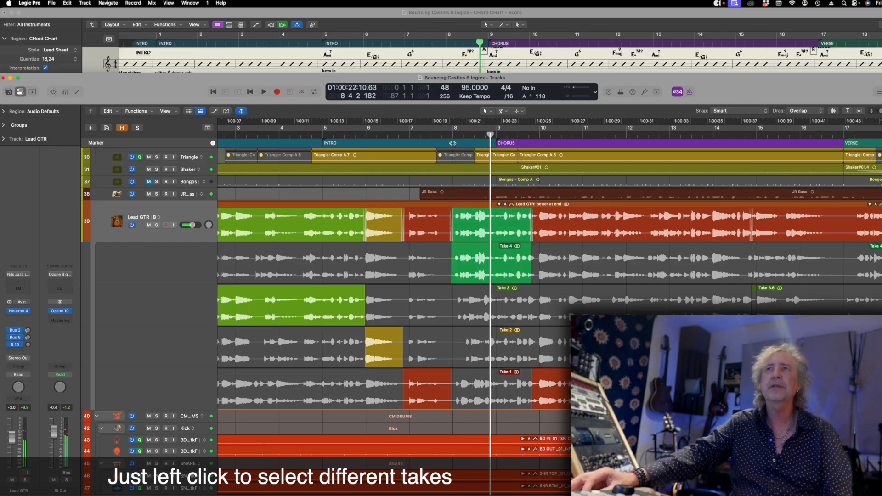
pyautogui.doubleClick(452, 135)
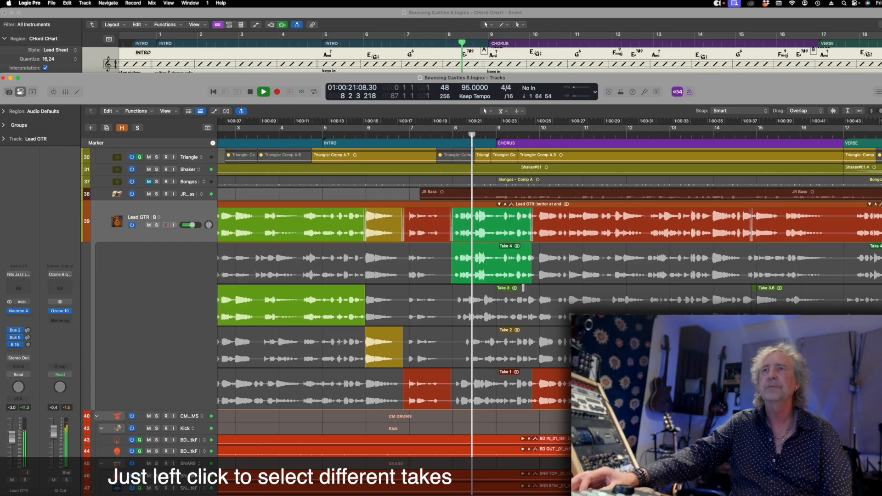
pyautogui.press('space')
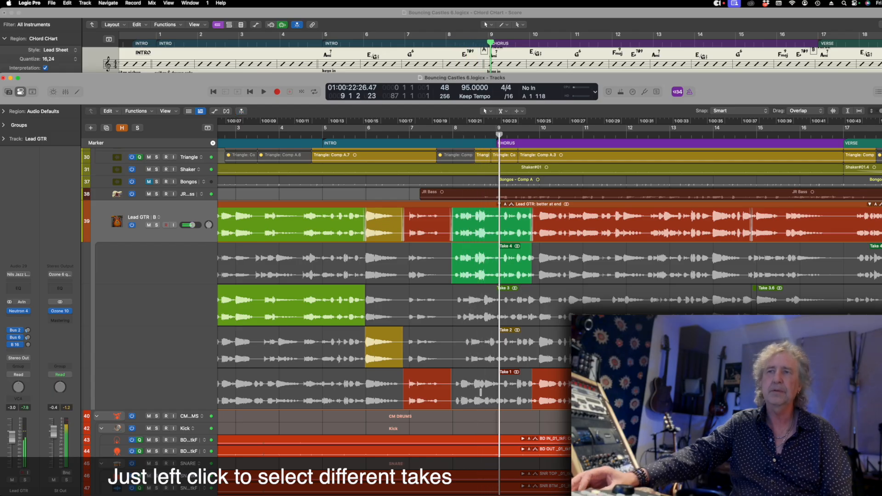
# Choose Take 1 for the section starting at bar 8 and play it back.
pyautogui.click(511, 273)
pyautogui.press('space')
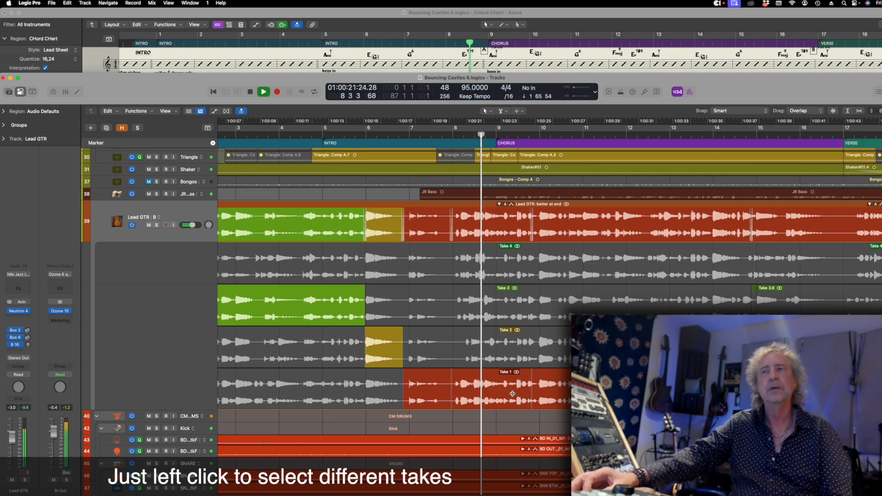
pyautogui.press('space')
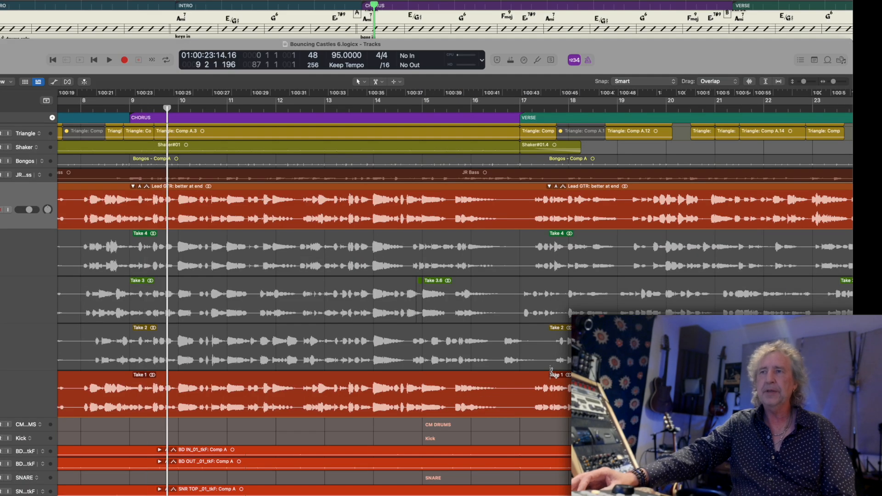
# Comp Take 3 into the end of the chorus from bar 14 to partway through bar 16 and play it back.
pyautogui.hscroll(-3, 451, 305)
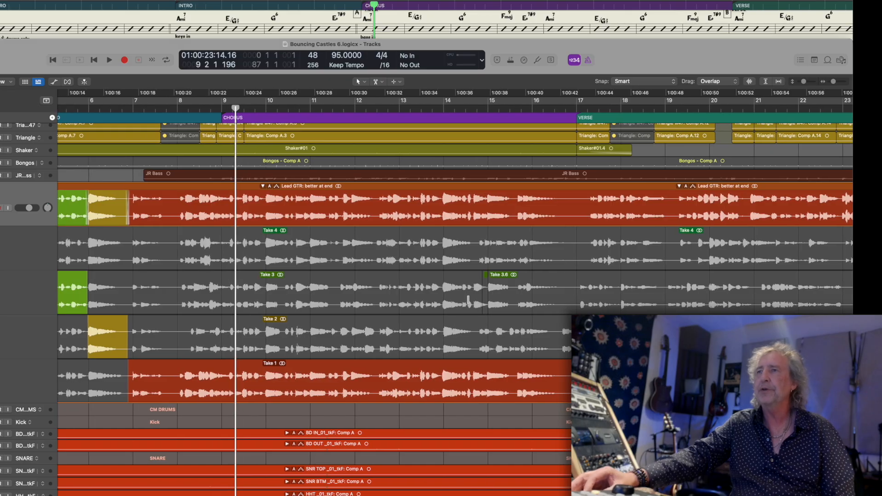
pyautogui.moveTo(443, 289); pyautogui.dragTo(561, 294)
pyautogui.doubleClick(438, 110)
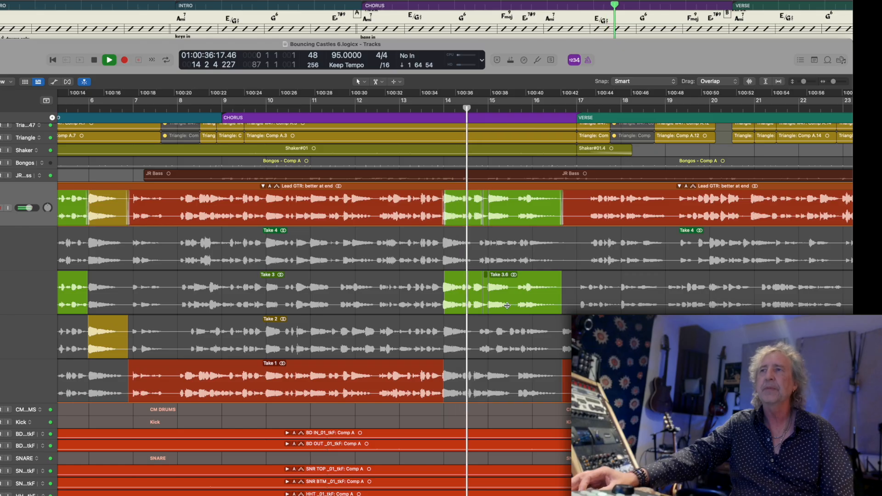
pyautogui.press('space')
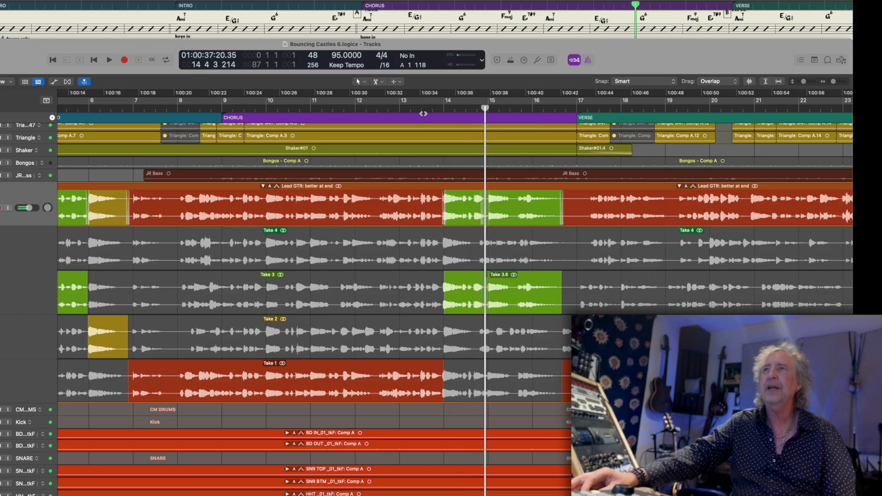
# Play back the Lead GTR comp from bar 14 through the Take 3 section.
pyautogui.press('space')
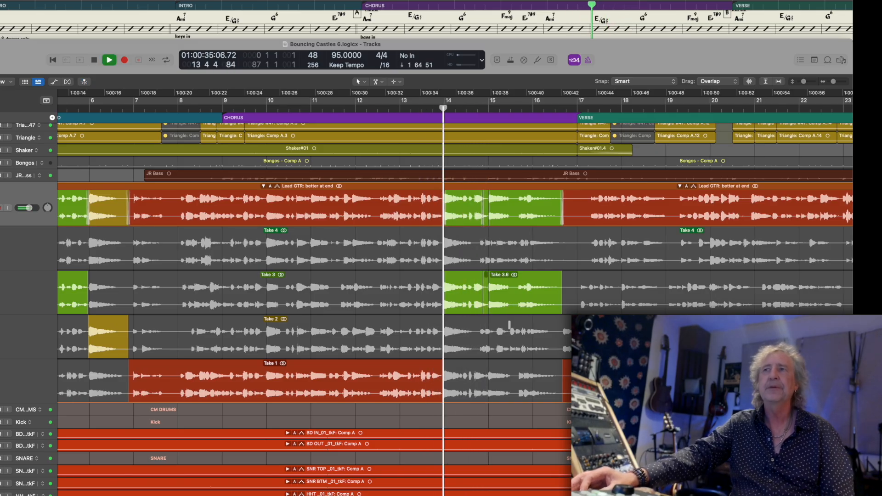
pyautogui.press('space')
pyautogui.click(462, 385)
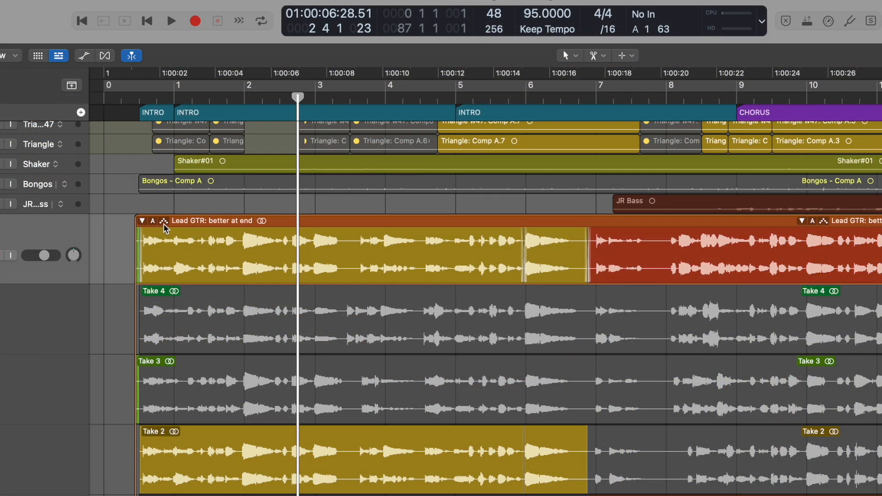
# Turn off Quick Swipe Comping for the Lead GTR folder and isolate the Take 3 slice that starts at bar 14.
pyautogui.click(165, 224)
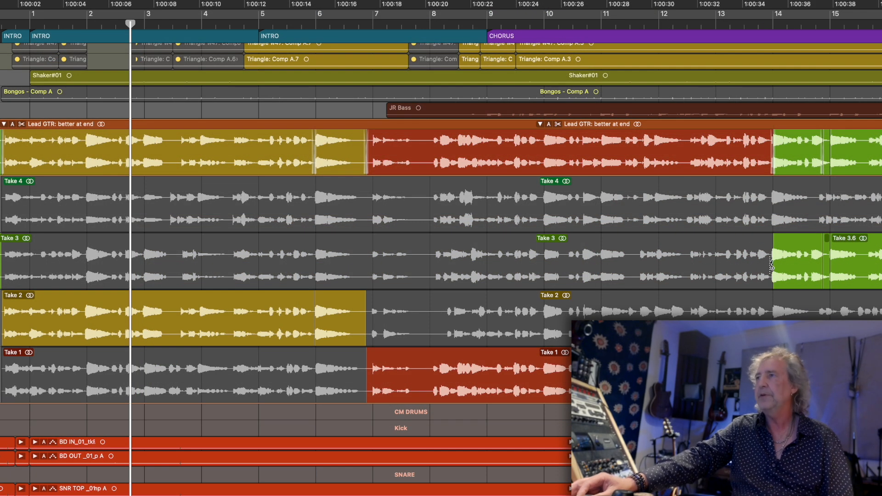
pyautogui.click(772, 265)
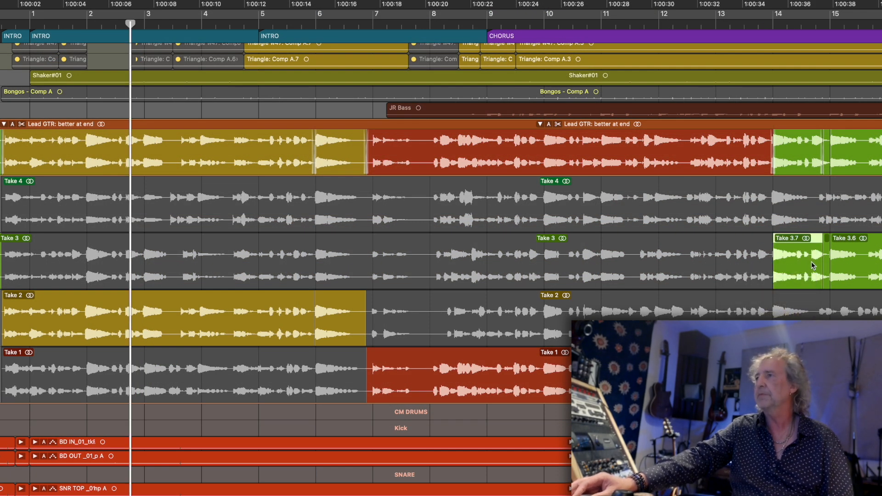
pyautogui.click(828, 257)
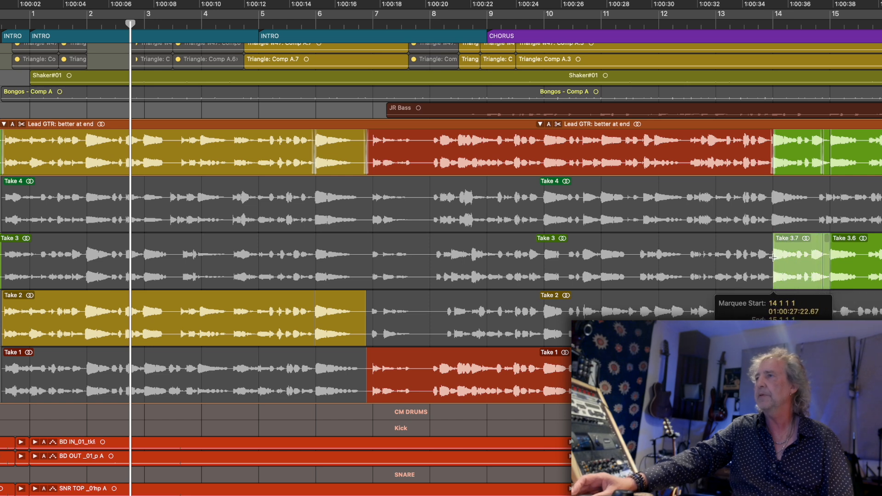
pyautogui.click(792, 260)
# Move the Take 3 slice from bar 14 to bar 2 and extend its start slightly ahead of the bar line.
pyautogui.moveTo(792, 265); pyautogui.dragTo(105, 268)
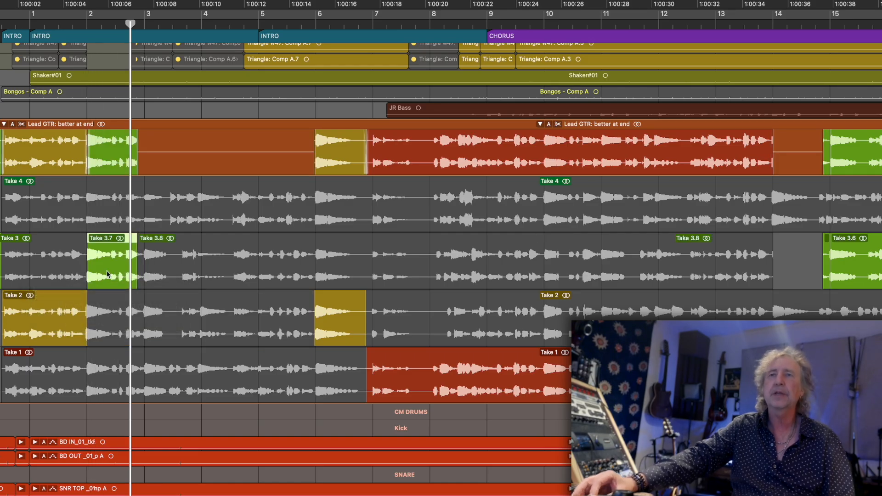
pyautogui.click(86, 284)
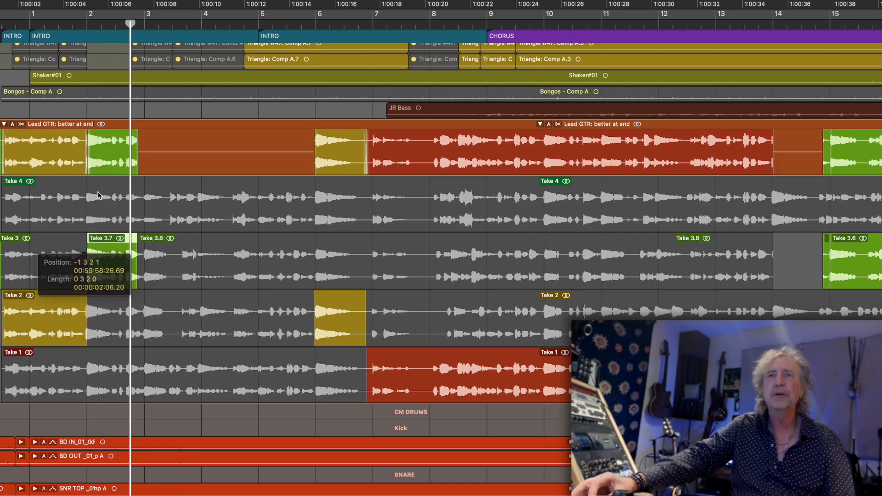
pyautogui.click(86, 25)
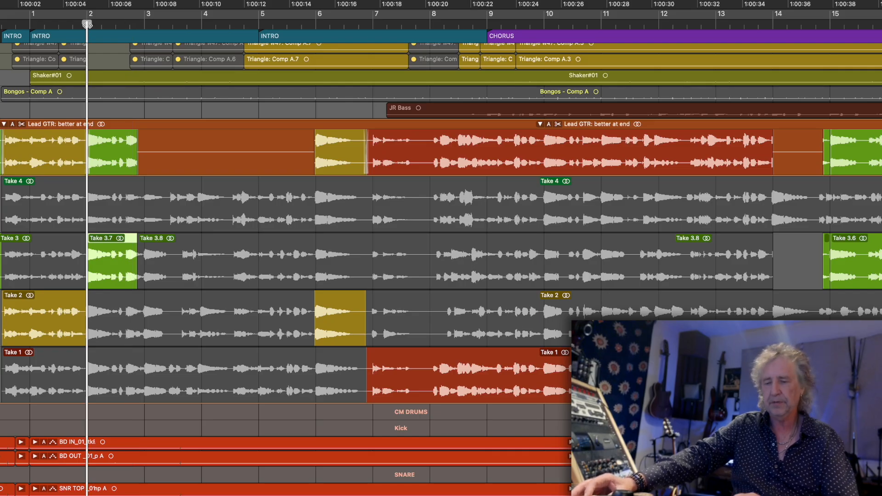
pyautogui.press('super+Right')
pyautogui.press('super+Right')
pyautogui.press('super+Right')
pyautogui.press('super+Right')
pyautogui.press('super+Right')
pyautogui.press('super+Right')
pyautogui.press('super+Right')
pyautogui.press('super+Right')
pyautogui.press('super+Right')
pyautogui.press('super+Right')
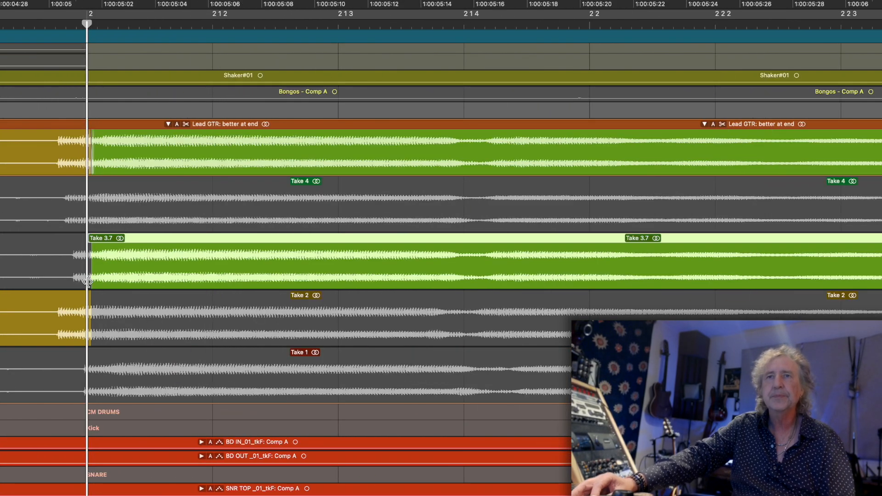
pyautogui.moveTo(90, 281); pyautogui.dragTo(42, 279)
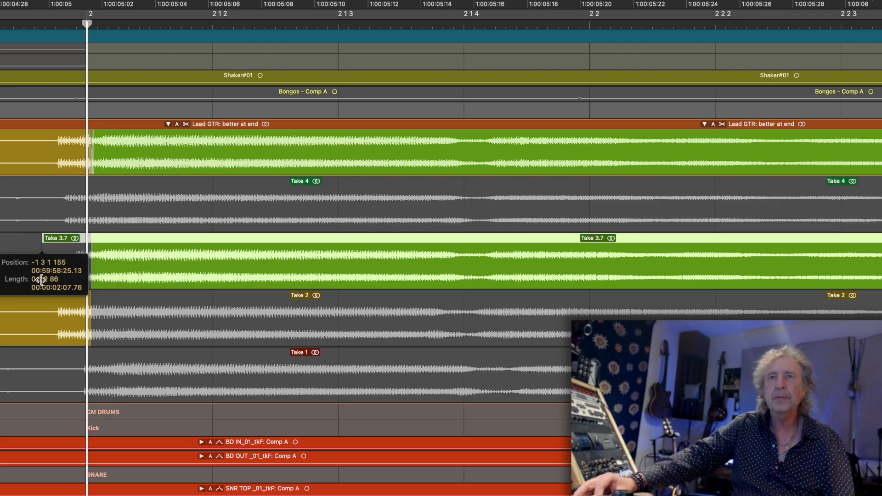
pyautogui.click(24, 271)
# Examine the moved Take 3.7 slice, its end point, and the gap in the comp following it.
pyautogui.hscroll(5, 462, 253)
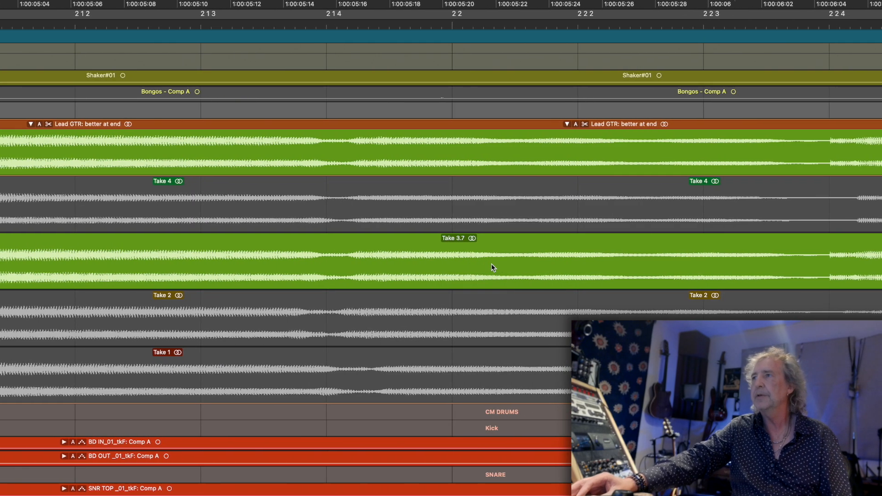
pyautogui.hscroll(15, 599, 267)
pyautogui.hscroll(2, 600, 266)
pyautogui.hscroll(-5, 650, 270)
pyautogui.hscroll(-15, 612, 266)
pyautogui.press('super+Left')
pyautogui.press('super+Left')
pyautogui.hscroll(6, 561, 260)
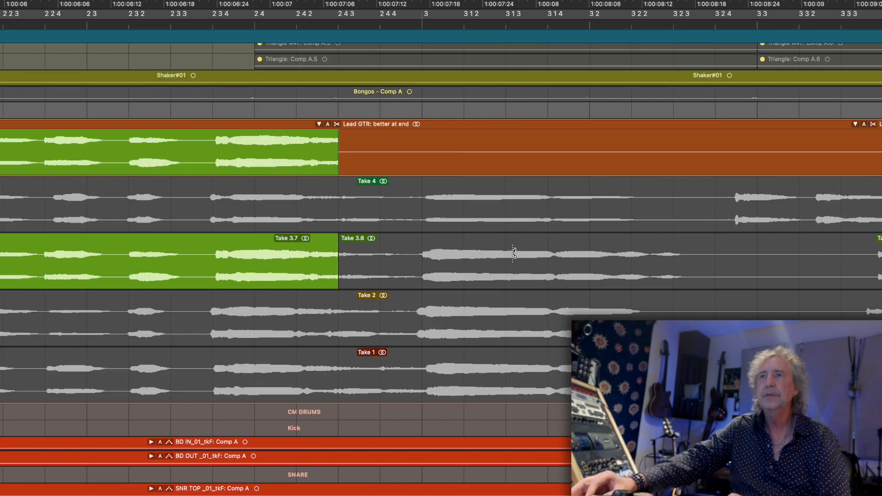
pyautogui.press('super+Left')
pyautogui.hscroll(-3, 490, 251)
pyautogui.press('super+Left')
pyautogui.hscroll(-3, 490, 251)
pyautogui.press('super+Left')
pyautogui.hscroll(-2, 489, 250)
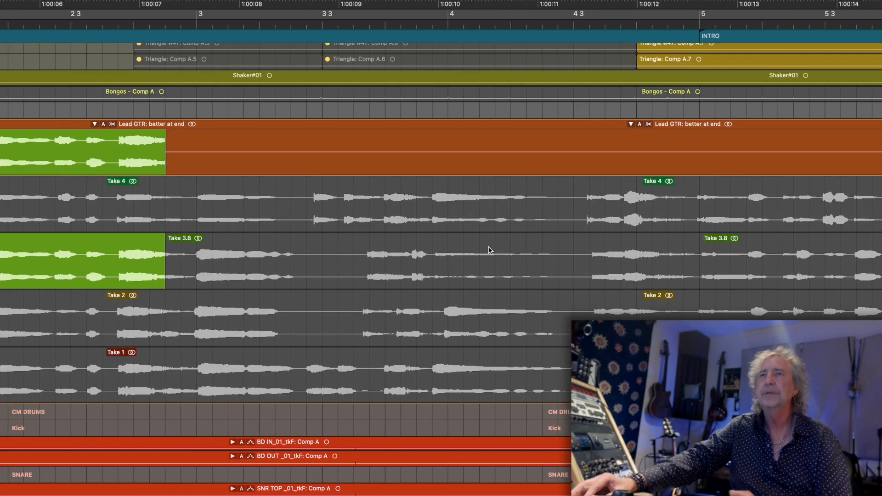
pyautogui.hscroll(-8, 488, 249)
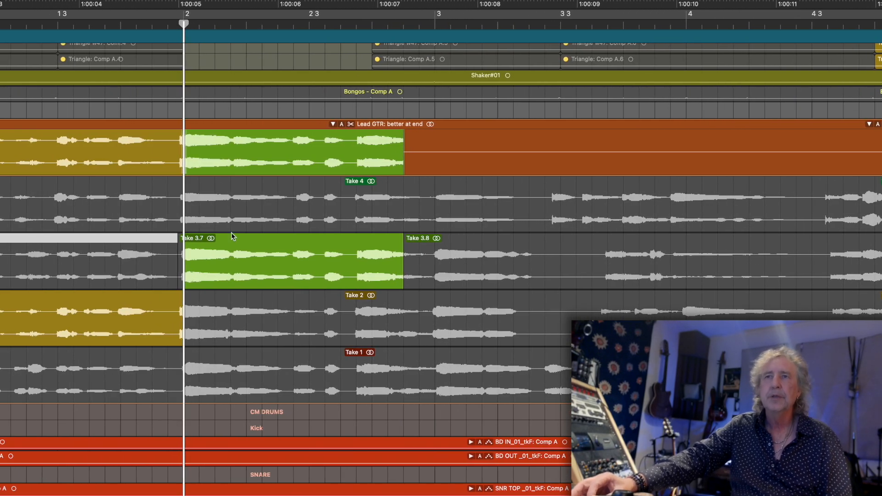
# Turn Quick Swipe Comping back on, include the slice's early start, and comp Take 1 from the slice's end to just past bar 5.
pyautogui.hscroll(1, 375, 104)
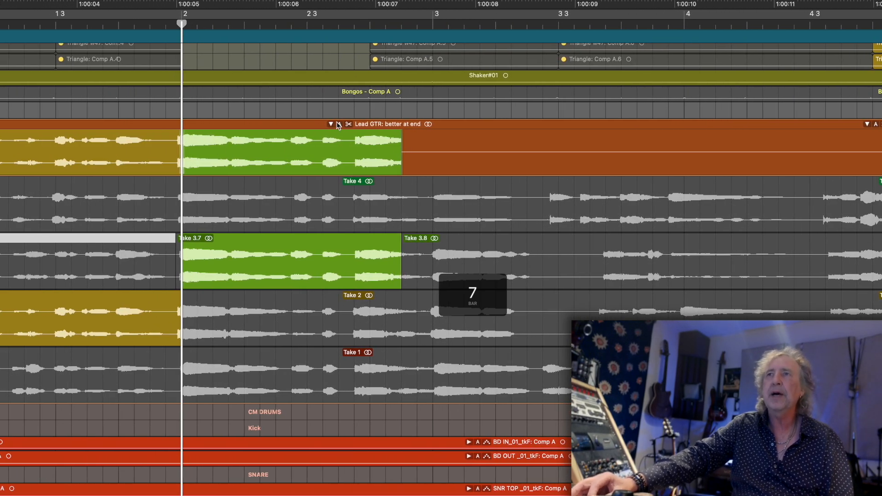
pyautogui.hscroll(-2, 295, 282)
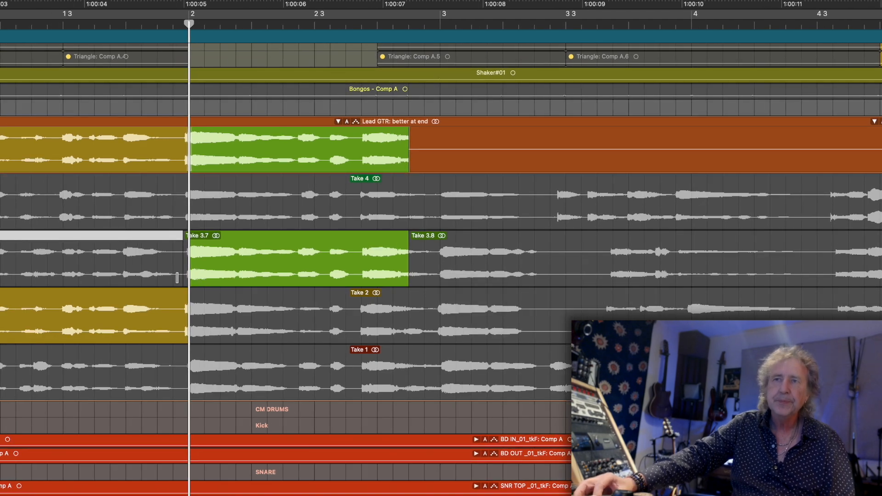
pyautogui.moveTo(186, 276); pyautogui.dragTo(183, 276)
pyautogui.moveTo(352, 317); pyautogui.dragTo(608, 316)
pyautogui.moveTo(352, 381); pyautogui.dragTo(873, 372)
pyautogui.hscroll(-10, 169, 202)
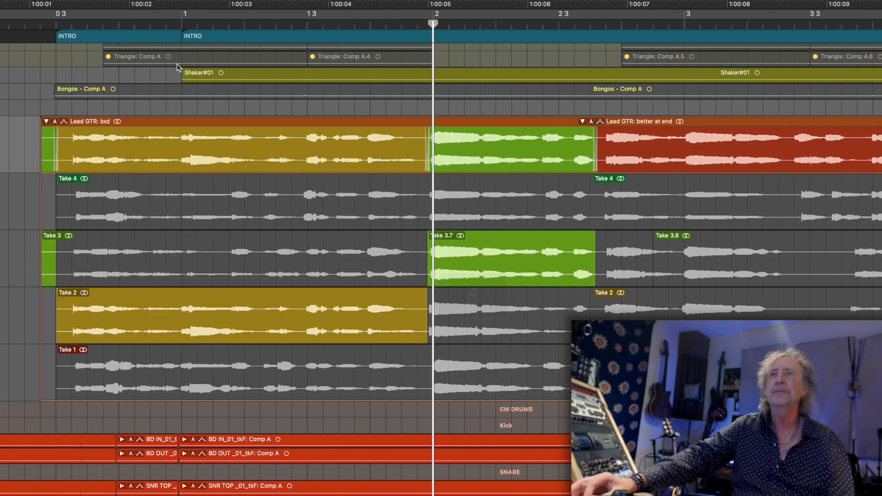
# Play back the opening of the comp and choose Take 1 for the section before bar 2.
pyautogui.doubleClick(93, 22)
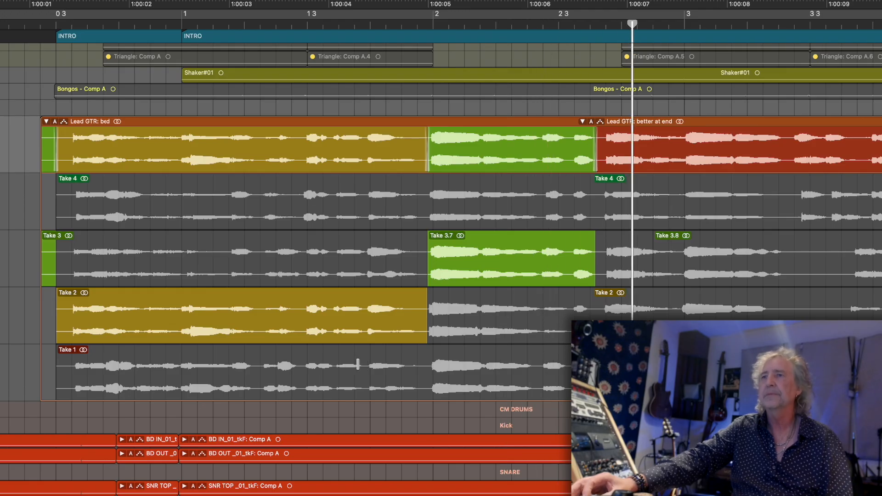
pyautogui.click(300, 372)
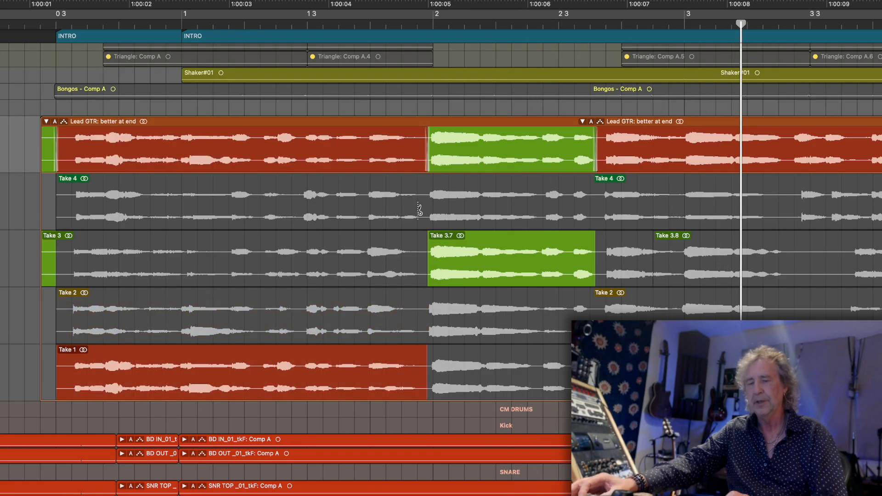
pyautogui.press('super+Left')
pyautogui.press('super+Left')
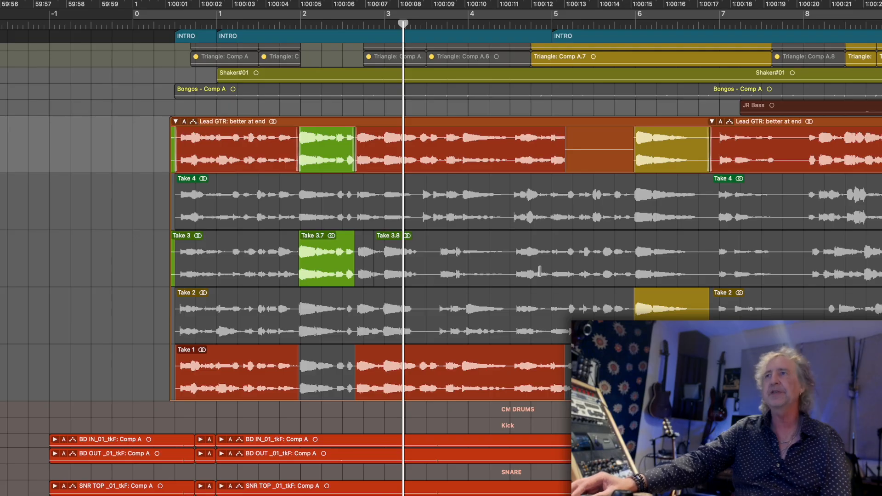
# Review the Drag mode options, including X-Fade, and keep Overlap selected.
pyautogui.hscroll(5, 537, 271)
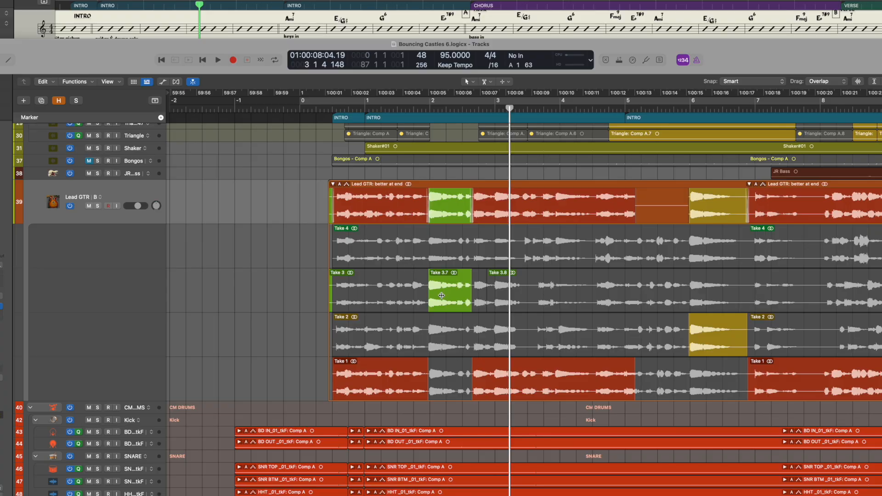
pyautogui.scroll(3, 446, 289)
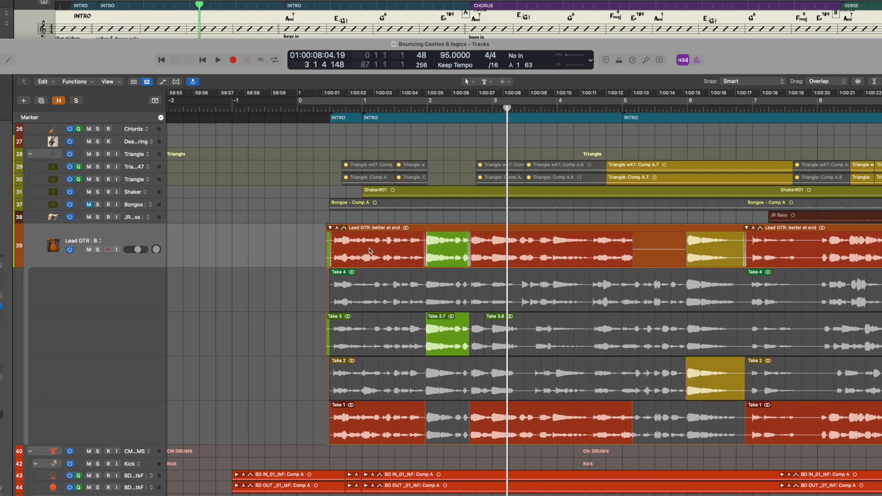
pyautogui.scroll(6, 369, 250)
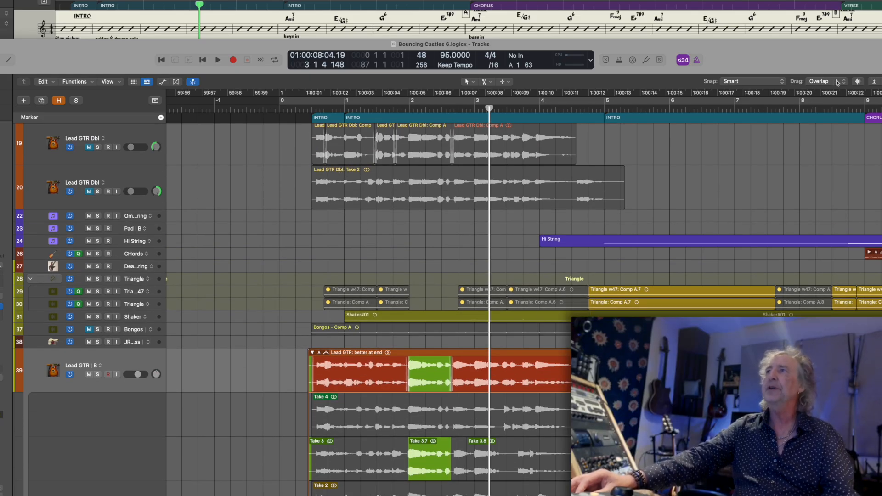
pyautogui.click(837, 82)
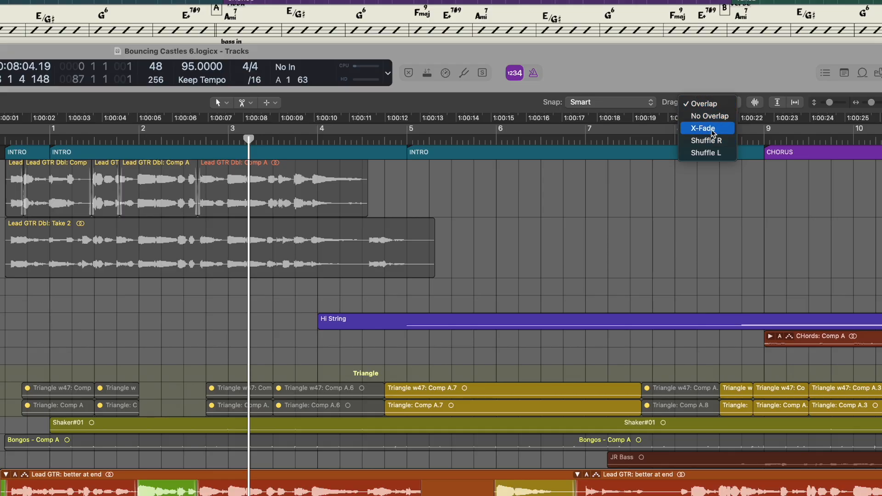
pyautogui.click(708, 104)
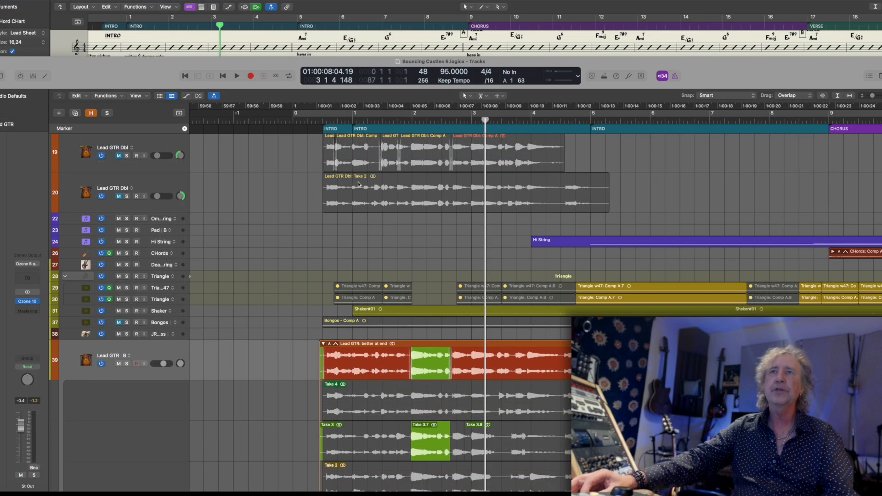
# Move the Lead GTR Dbl: Take 2 region from track 20 into the Lead GTR take folder as an additional take.
pyautogui.click(359, 184)
pyautogui.moveTo(360, 182); pyautogui.dragTo(360, 374)
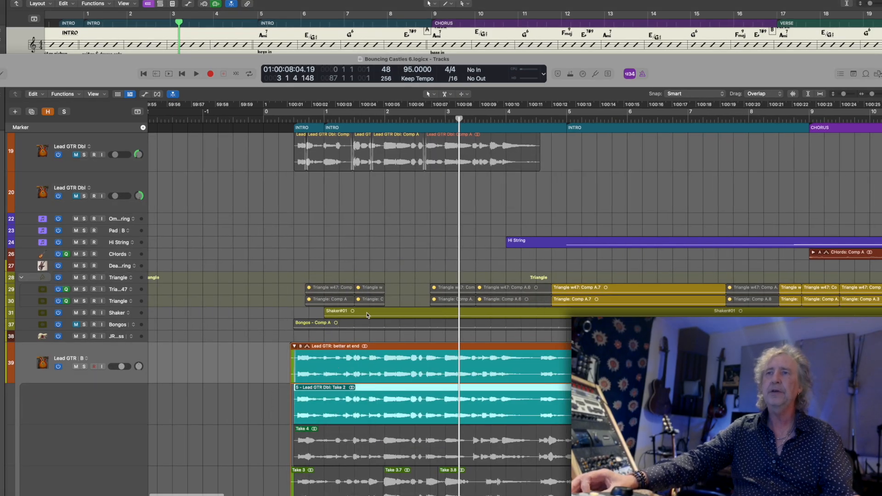
pyautogui.scroll(-5, 367, 315)
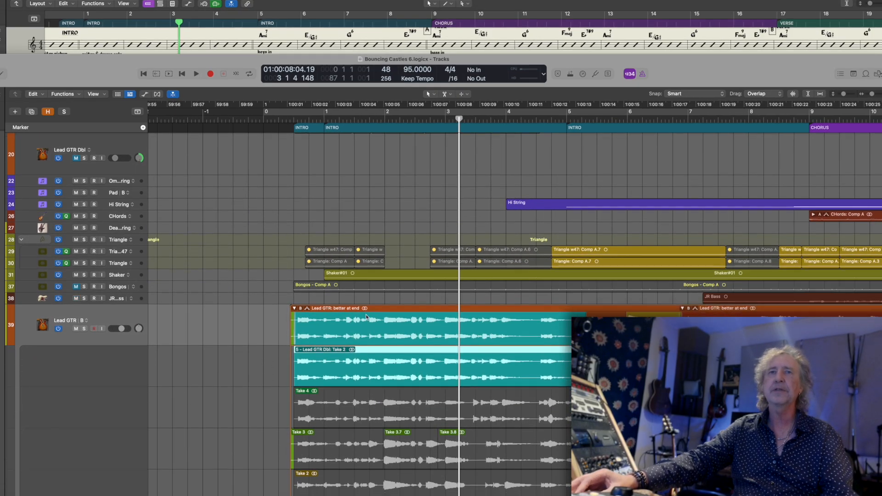
pyautogui.scroll(-1, 363, 271)
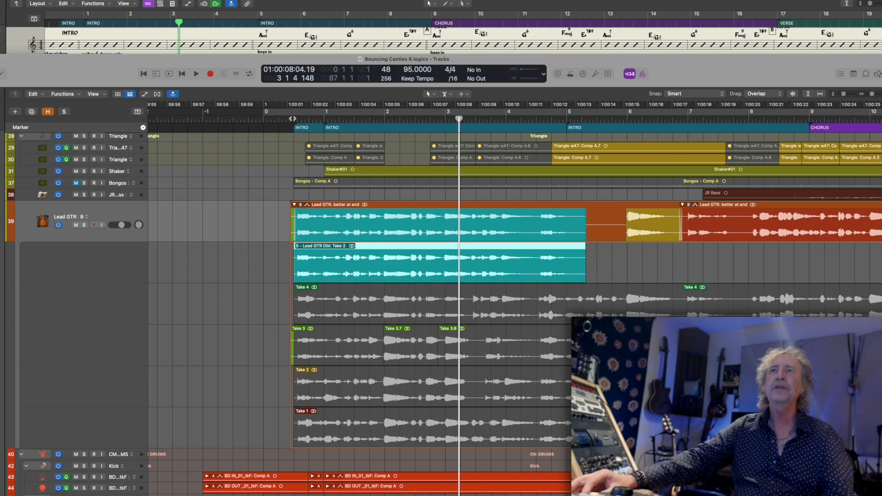
# Play back the intro with the added double take and comp the Take 3.7 slice into it at bar 2.
pyautogui.hotkey('shift', 'space')
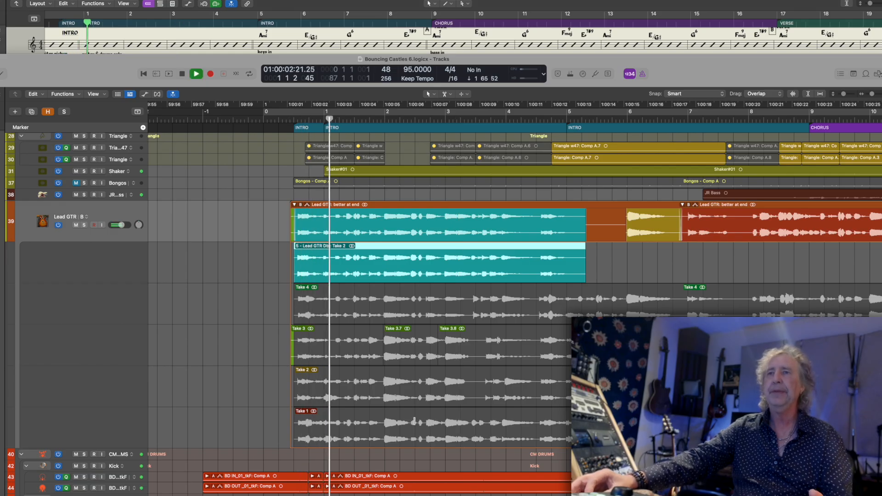
pyautogui.scroll(-1, 388, 423)
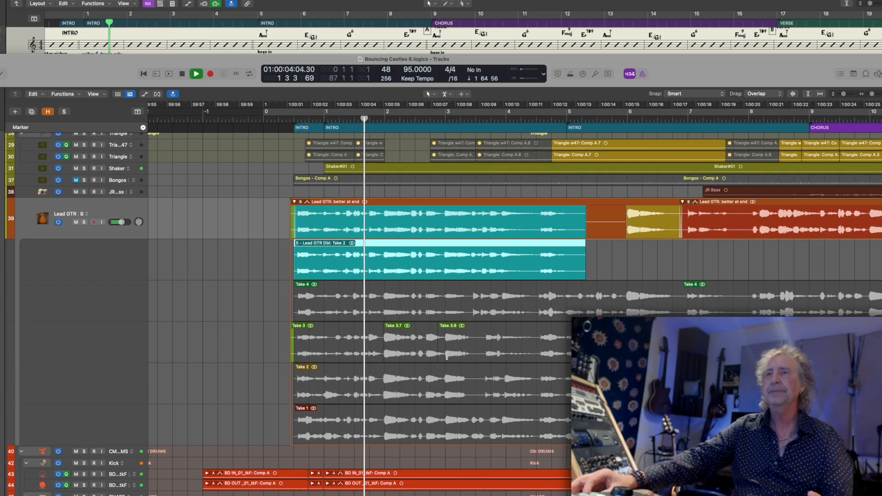
pyautogui.click(419, 341)
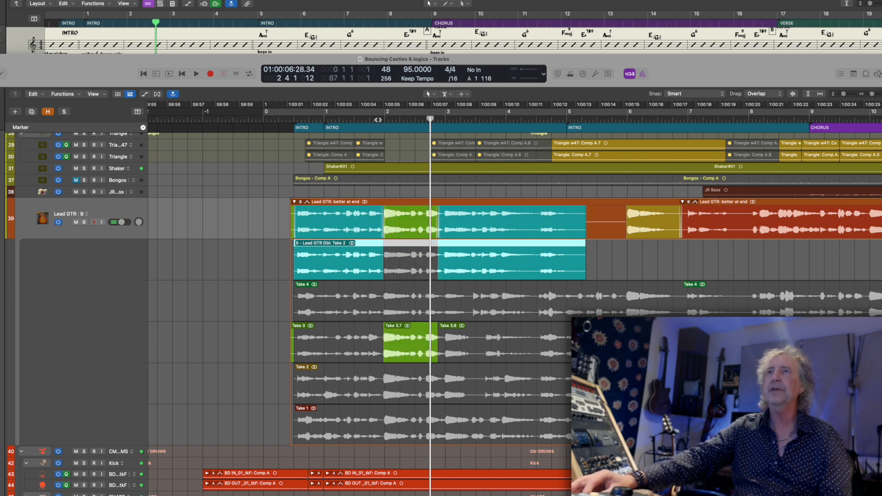
pyautogui.scroll(1, 477, 363)
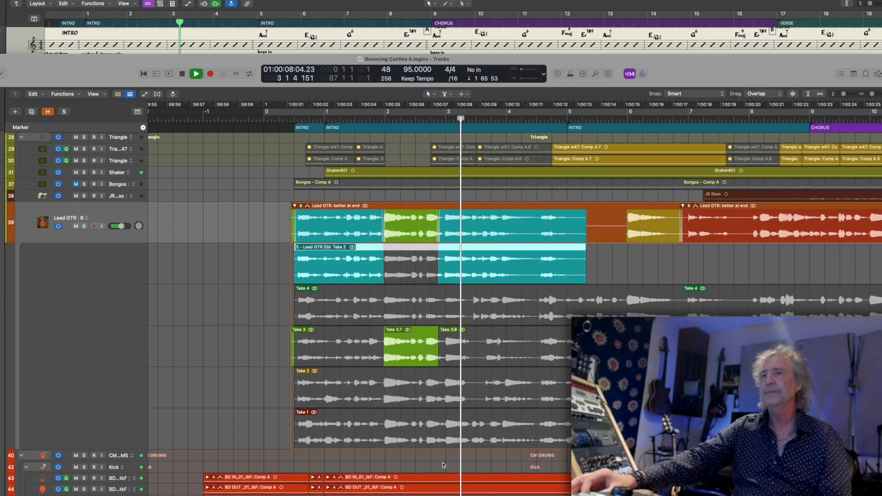
pyautogui.scroll(-1, 441, 445)
pyautogui.press('space')
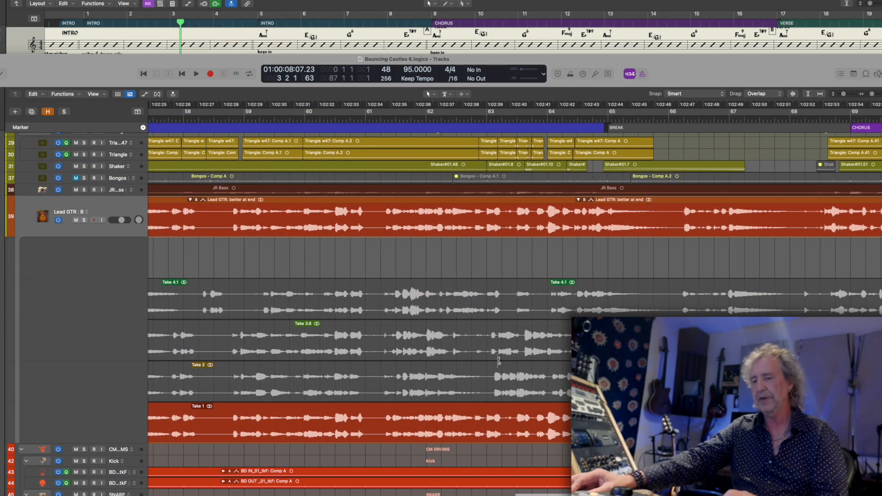
# Look over the remaining Lead GTR takes from about bar 58 to the end of the song.
pyautogui.press('super+Left')
pyautogui.press('super+Left')
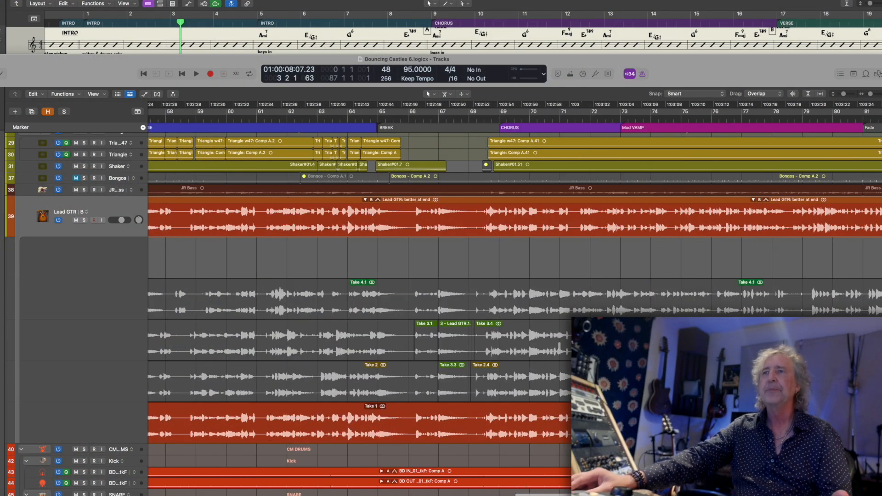
pyautogui.hscroll(15, 549, 355)
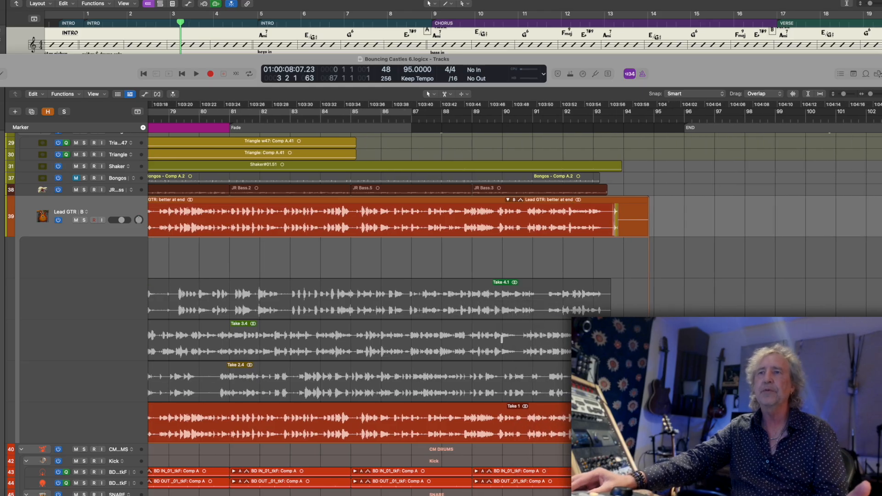
# Play back the Mod VAMP from bar 73, comp Take 2.4 in from about bar 75 to 81, and fine-tune the slice's start.
pyautogui.hscroll(-4, 500, 338)
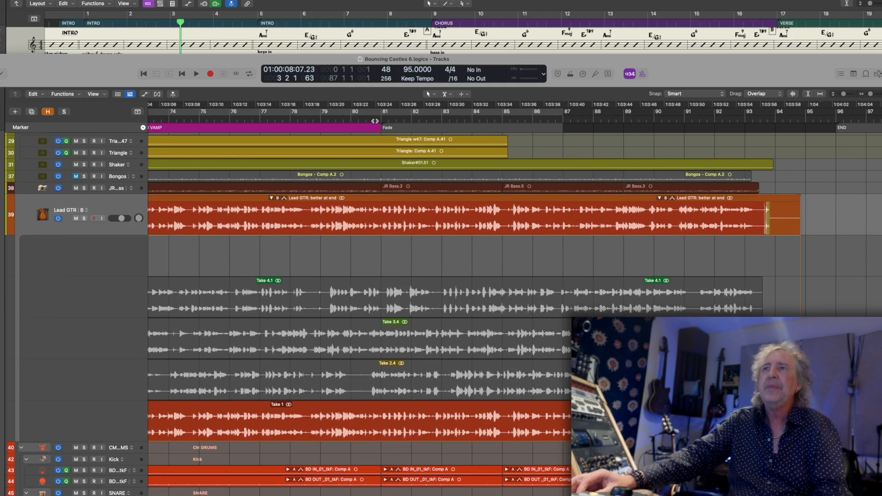
pyautogui.hscroll(-5, 370, 121)
pyautogui.click(350, 118)
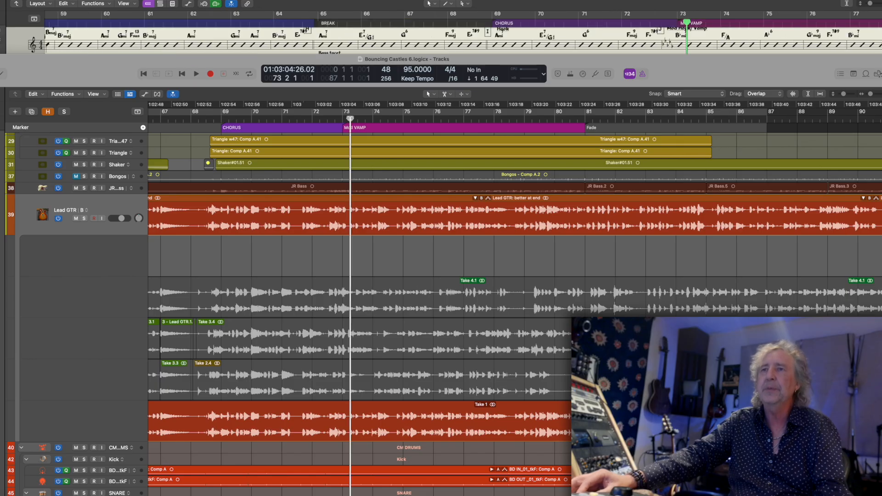
pyautogui.press('space')
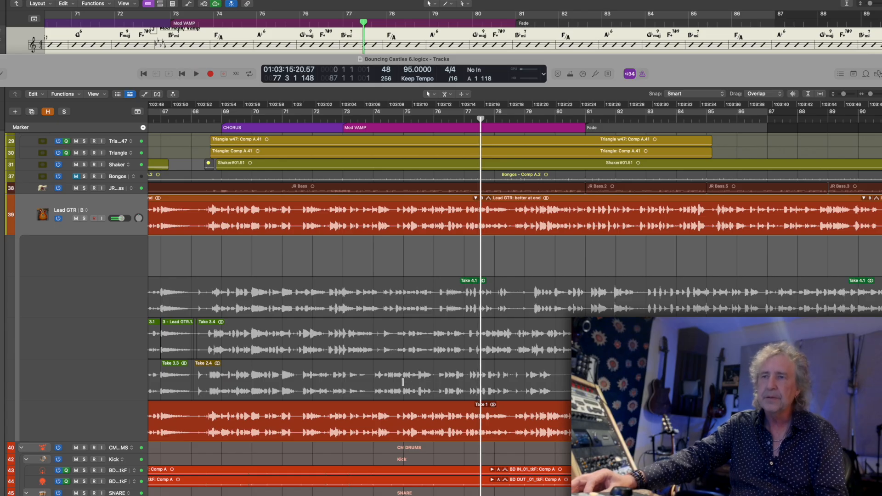
pyautogui.click(416, 382)
pyautogui.press('space')
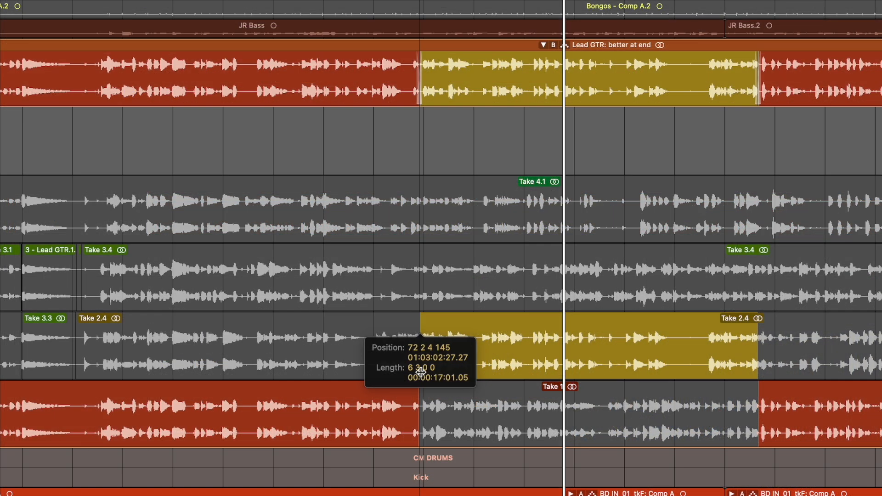
pyautogui.moveTo(419, 372); pyautogui.dragTo(418, 372)
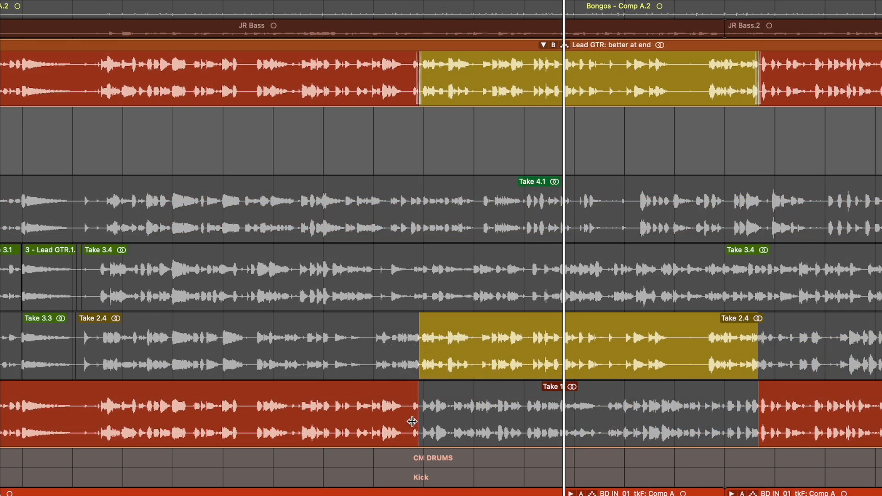
pyautogui.moveTo(419, 424); pyautogui.dragTo(419, 424)
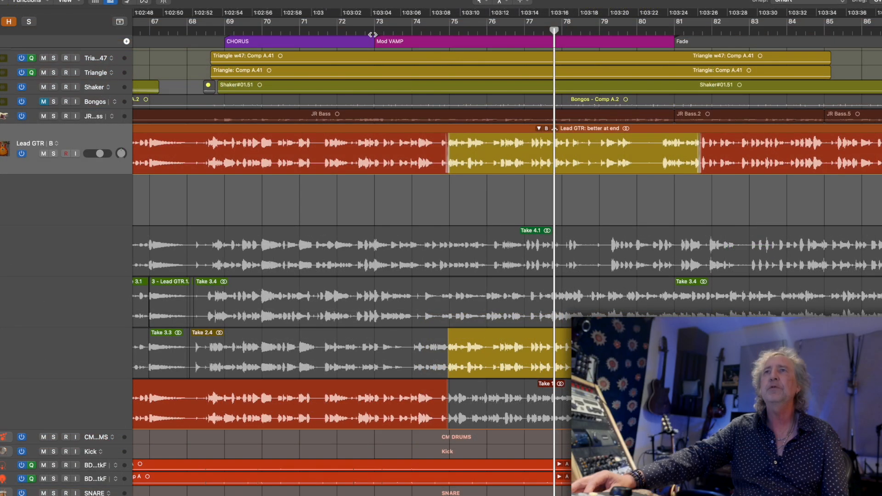
# Play from bar 73 and punch-record a short new take on the Lead GTR track around bars 74 to 75.
pyautogui.click(373, 33)
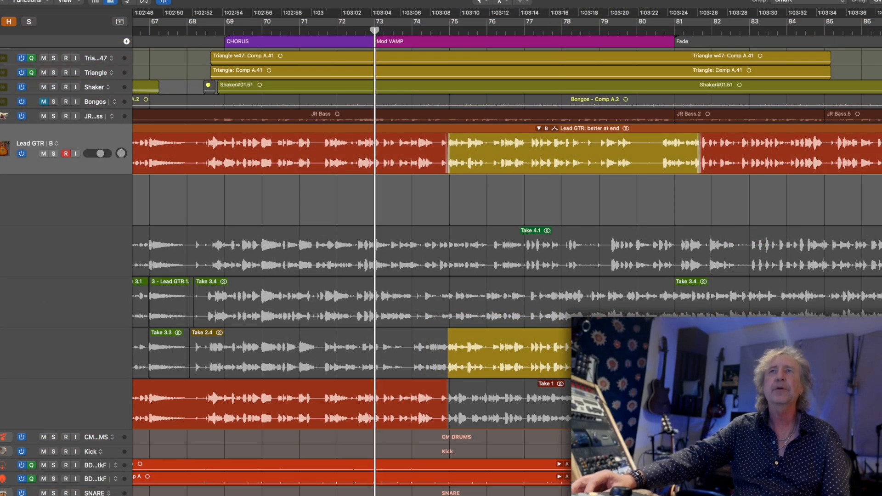
pyautogui.press('r')
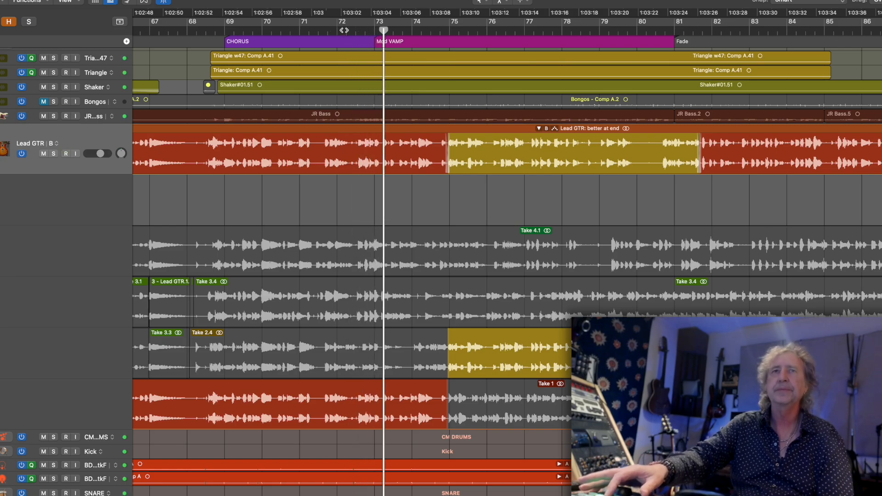
pyautogui.press('r')
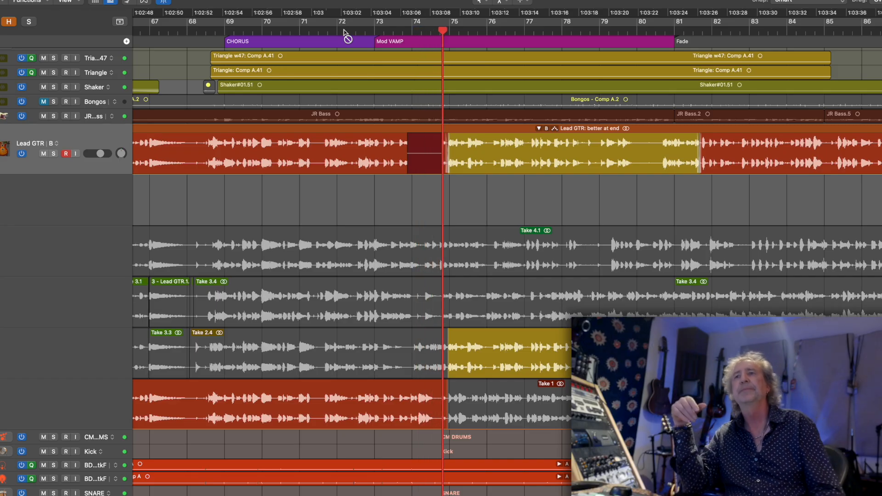
pyautogui.press('space')
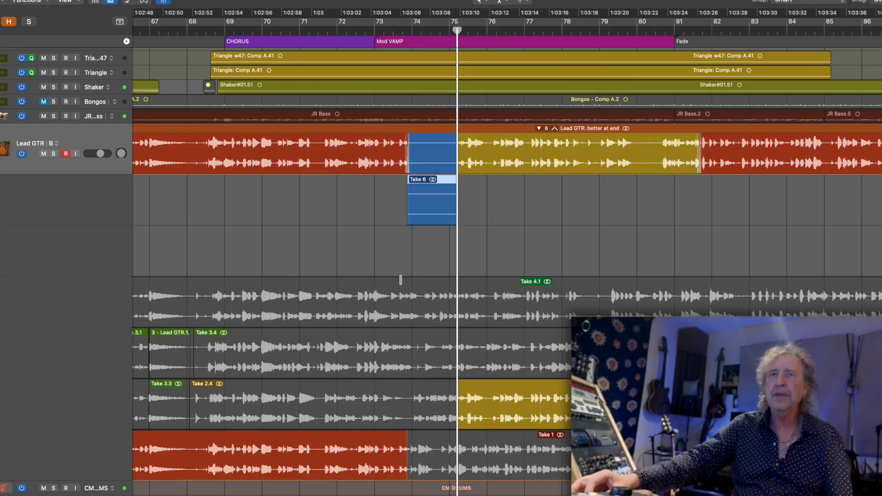
# Disarm the Lead GTR track and shrink the Take 6 slice by restoring Take 1 and Take 2.4 around it.
pyautogui.click(65, 153)
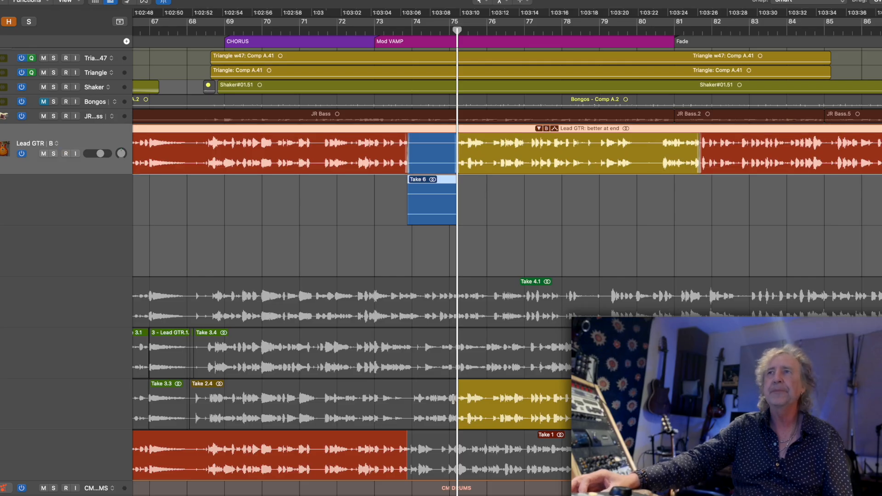
pyautogui.moveTo(405, 447); pyautogui.dragTo(470, 412)
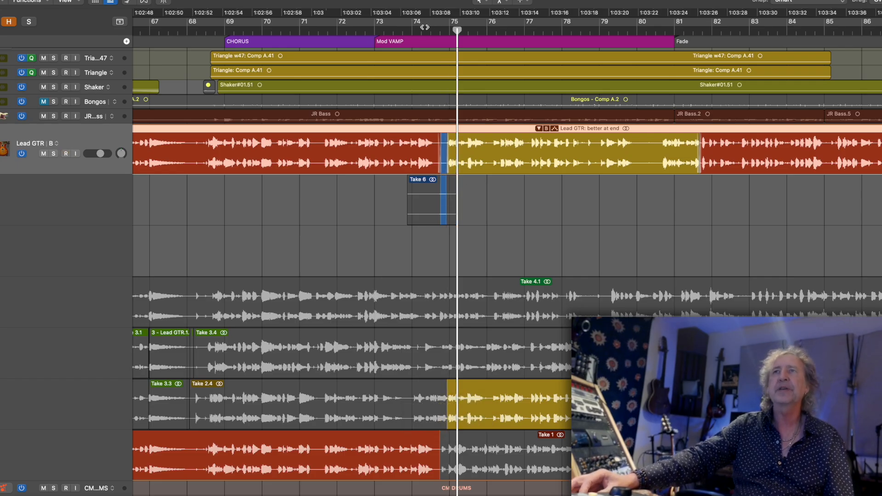
pyautogui.press('space')
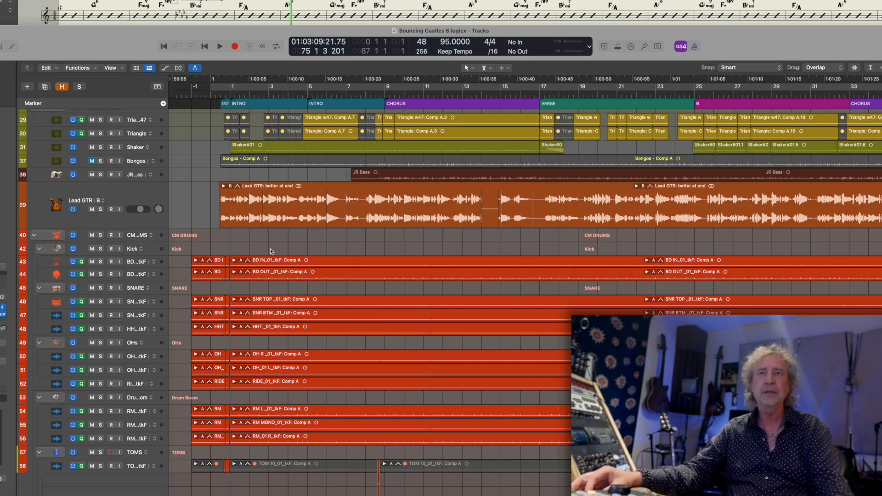
# Select the grouped drum take folders that start at bar 1 and expand them all to show their takes.
pyautogui.click(234, 260)
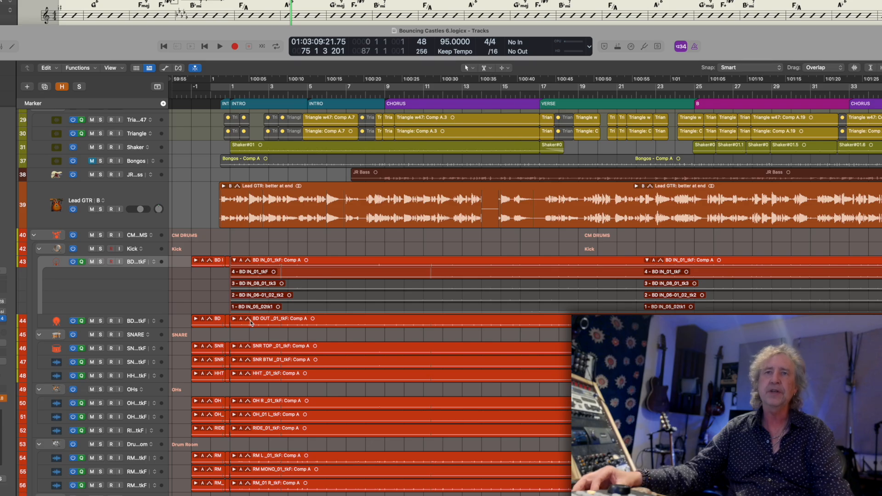
pyautogui.click(294, 265)
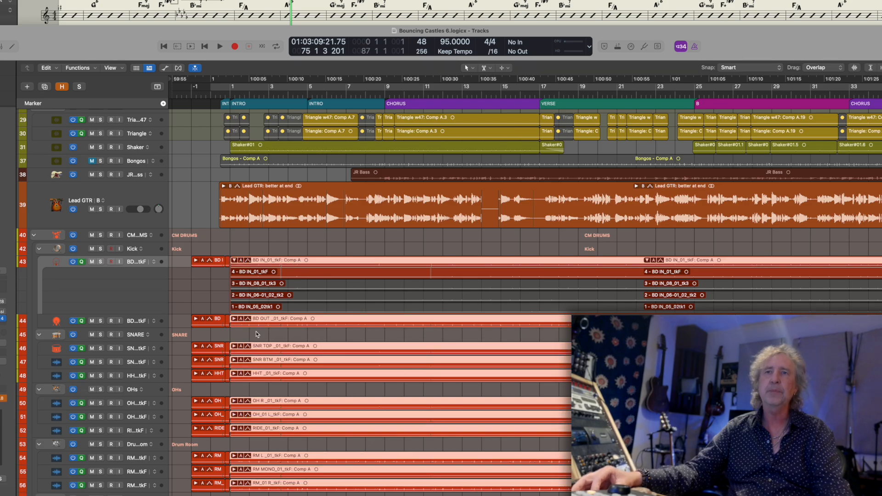
pyautogui.click(234, 319)
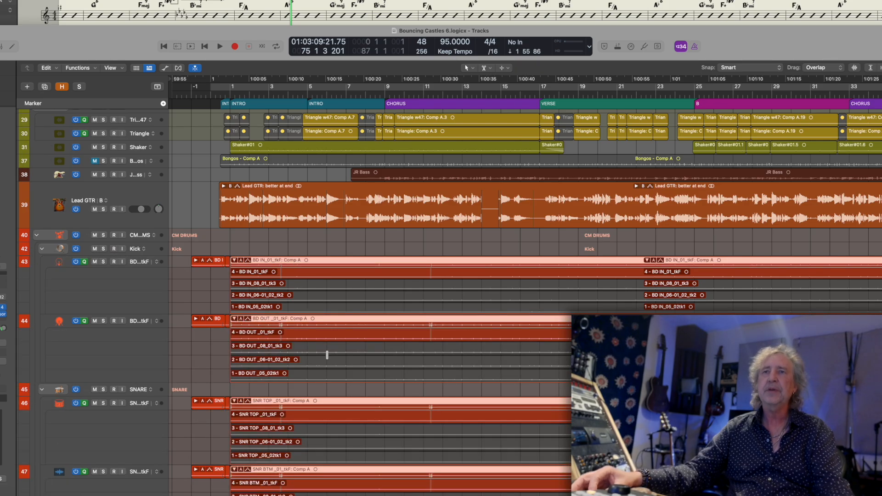
# Comp take 2 into the grouped drum tracks from about bar 5 to 9 and check the kick, snare and HHT folders.
pyautogui.moveTo(382, 362); pyautogui.dragTo(311, 362)
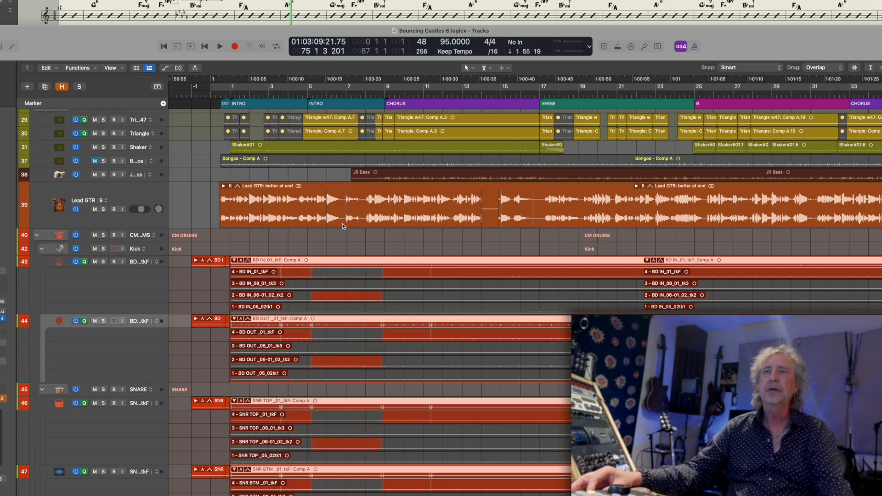
pyautogui.scroll(-3, 331, 442)
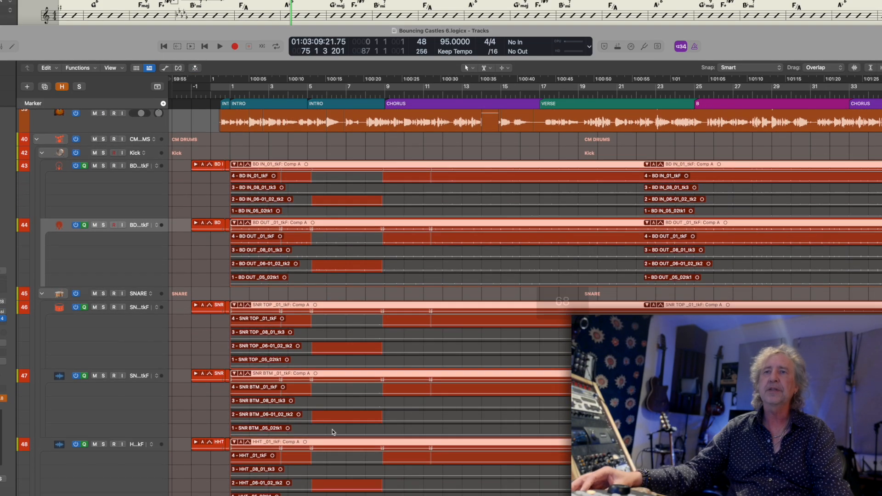
pyautogui.scroll(2, 332, 427)
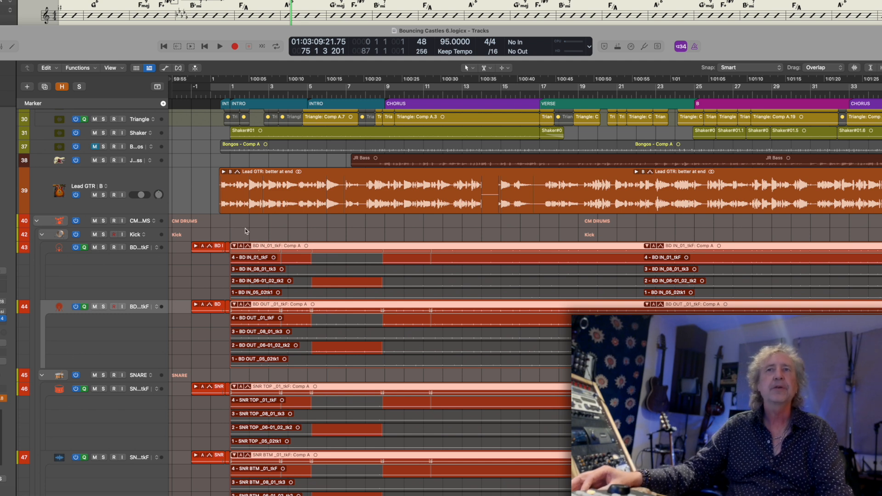
# Review the mixer group settings behind Group 1: Drums, including Editing (Selection) and Quantize-Locked (Audio).
pyautogui.click(137, 252)
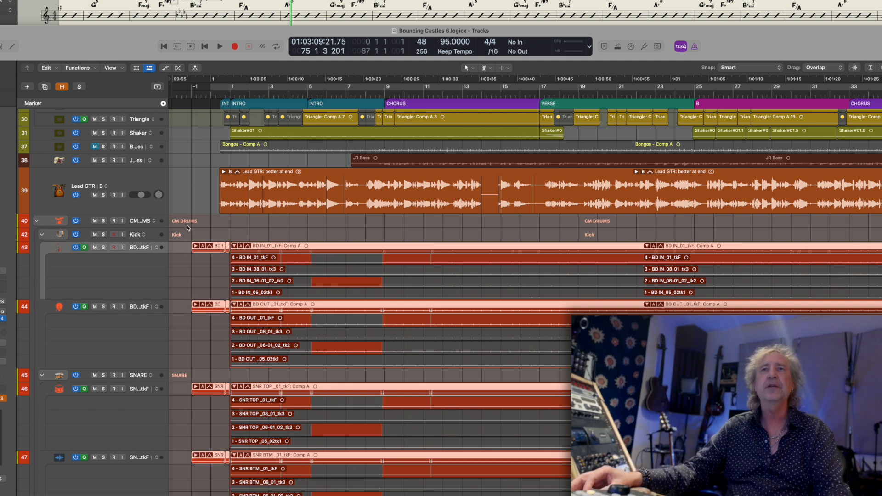
pyautogui.press('x')
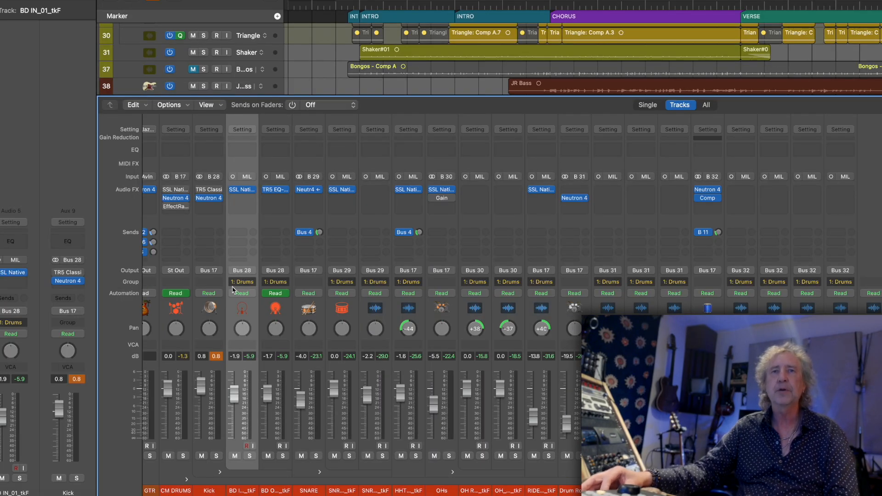
pyautogui.click(243, 282)
pyautogui.click(244, 282)
pyautogui.click(243, 282)
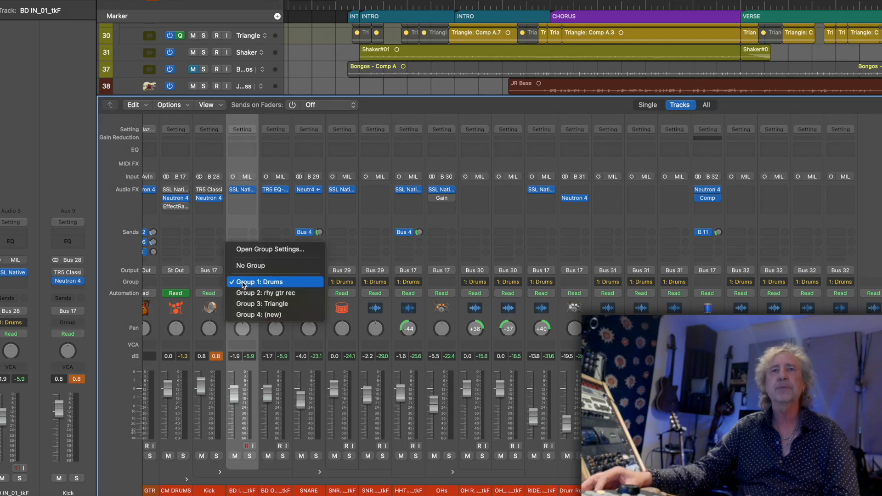
pyautogui.click(250, 249)
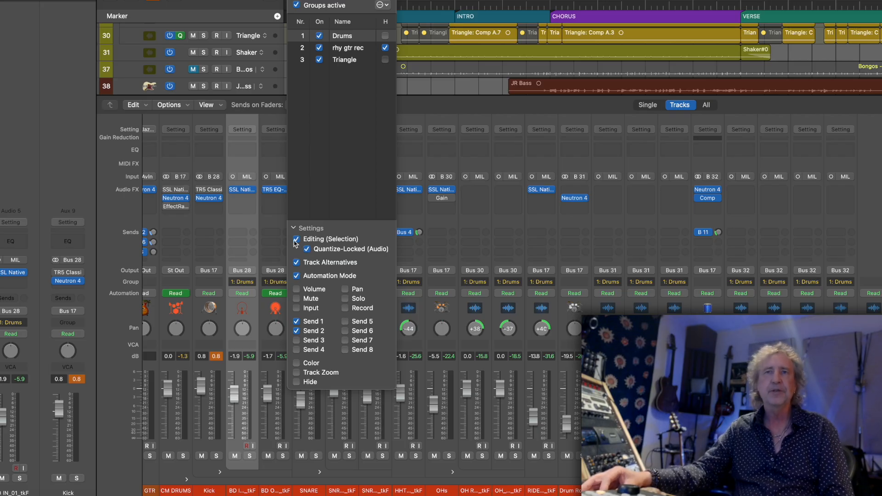
pyautogui.click(293, 0)
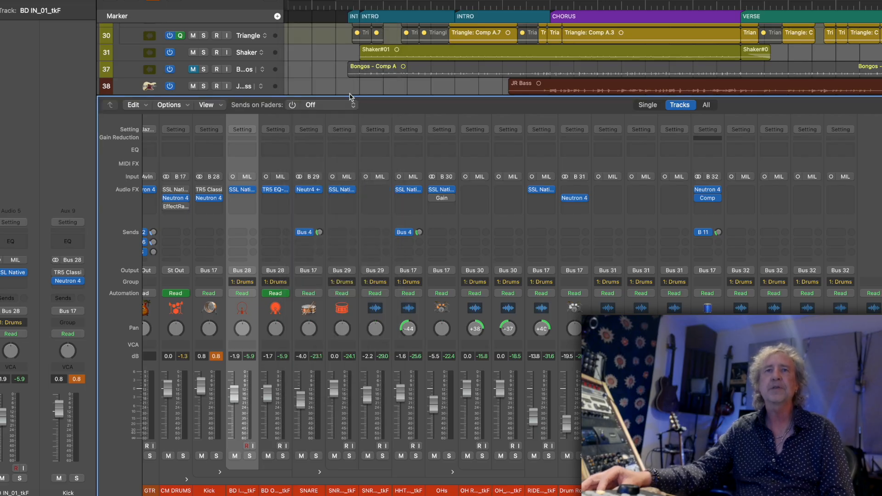
pyautogui.press('x')
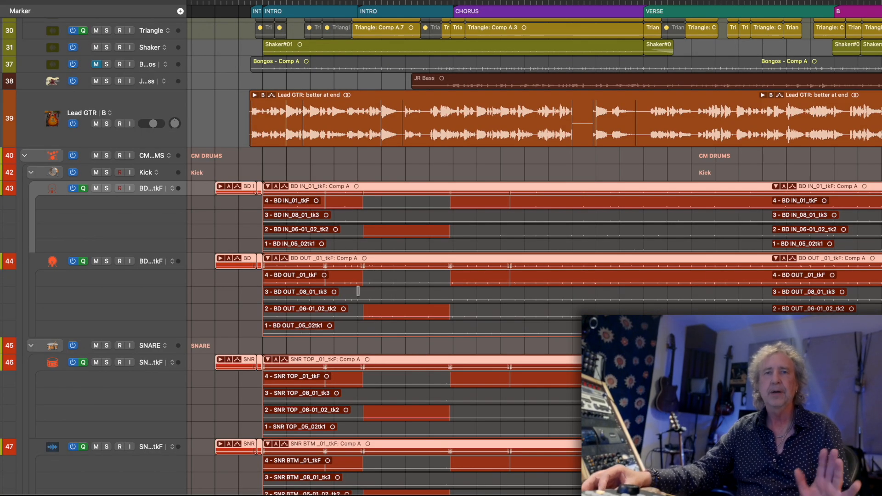
# Collapse the drum take folders and examine the separate tom hit regions on TOM 10 and TOM 12 just before the chorus.
pyautogui.keyDown('alt'); pyautogui.click(268, 187); pyautogui.keyUp('alt')
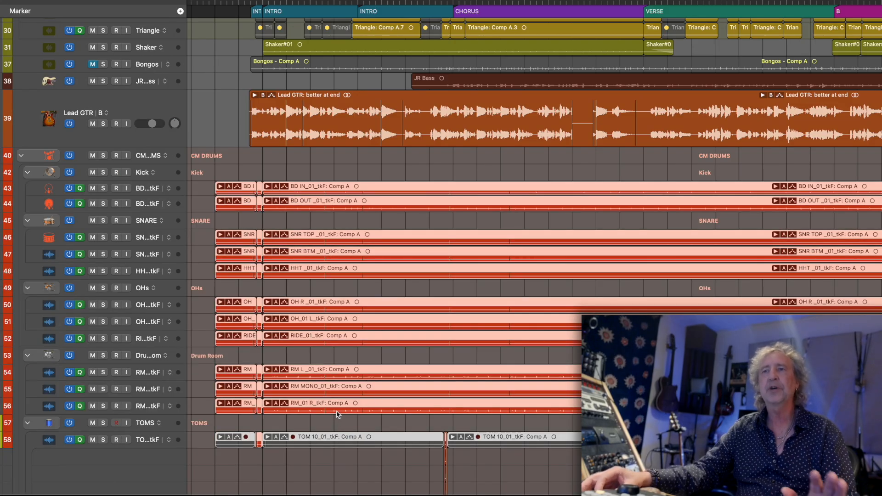
pyautogui.scroll(-3, 343, 422)
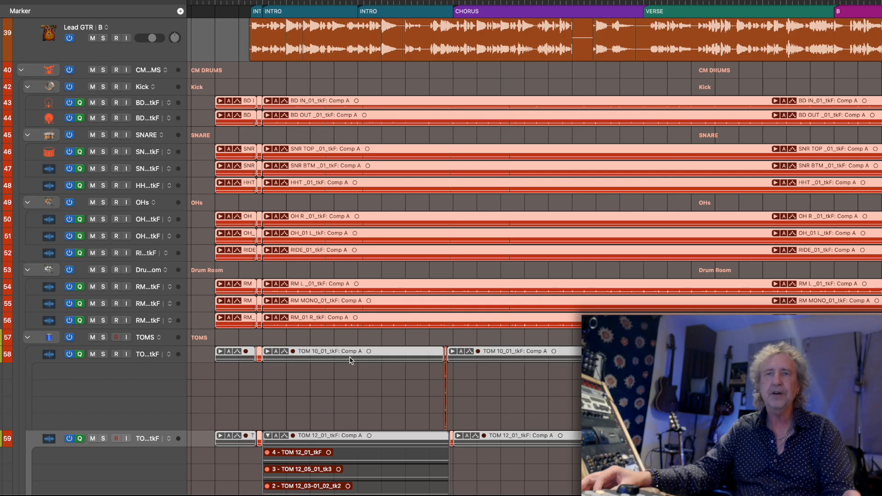
pyautogui.press('z')
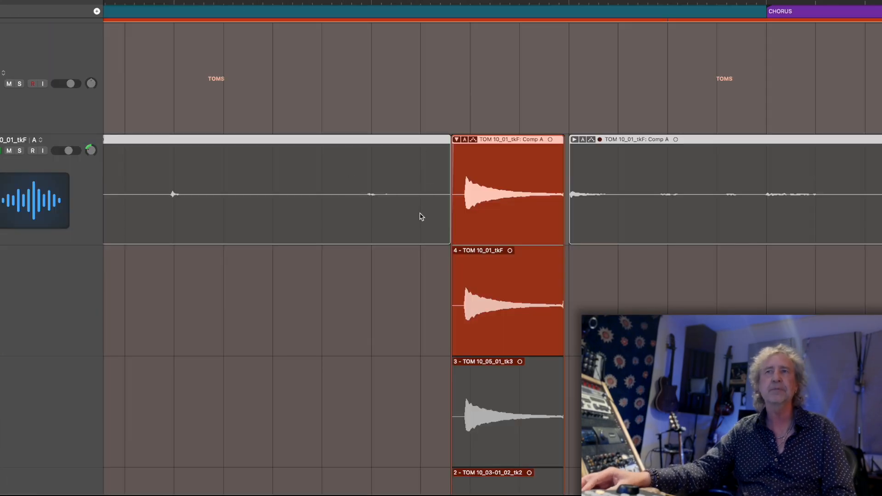
pyautogui.hscroll(1, 426, 215)
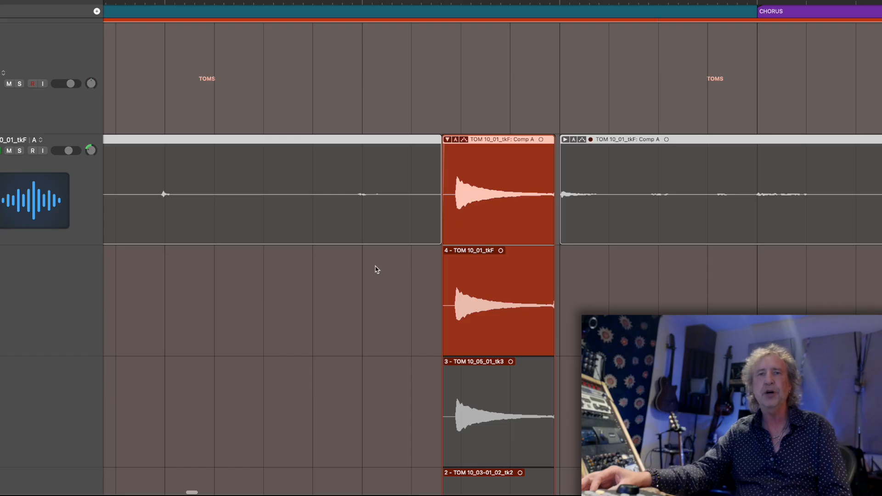
pyautogui.press('z')
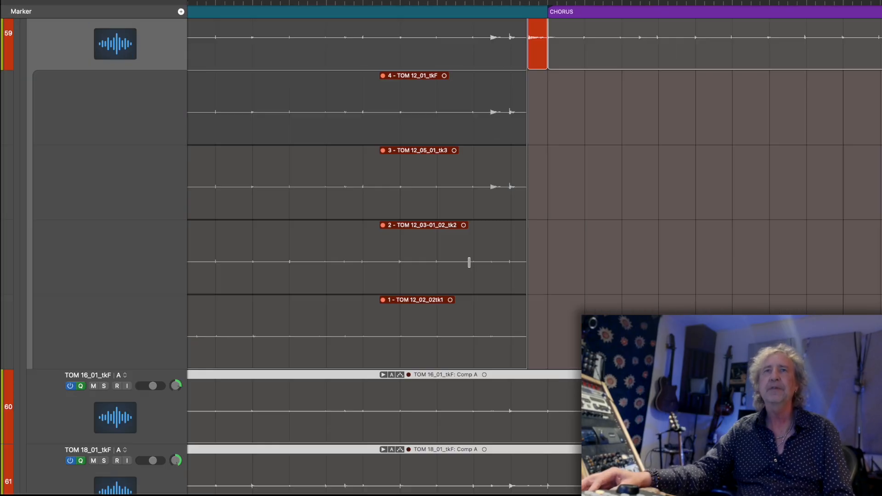
pyautogui.scroll(-3, 469, 262)
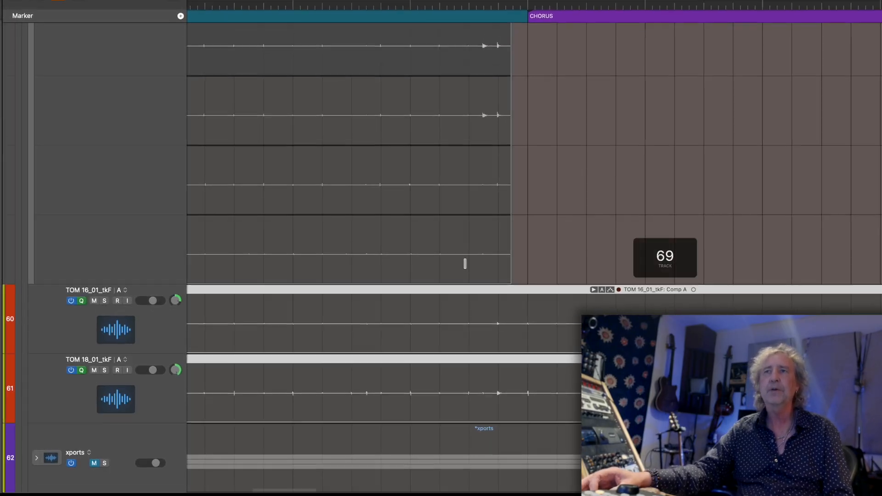
pyautogui.scroll(12, 469, 262)
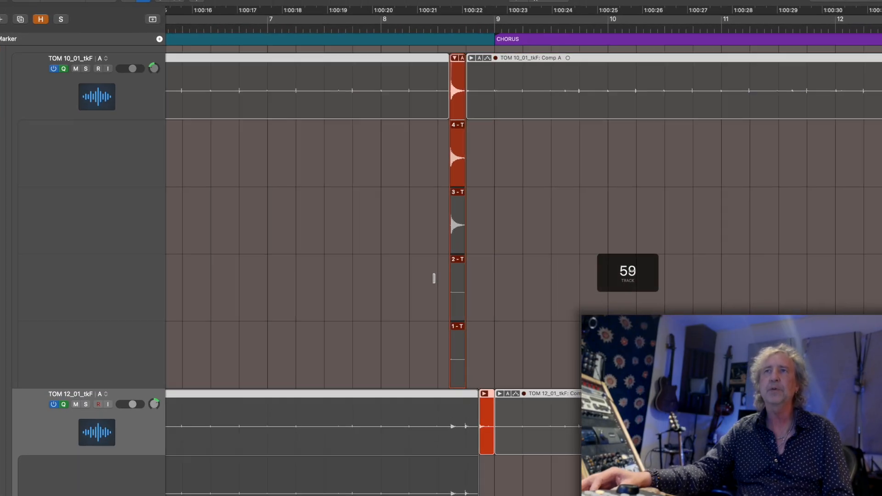
pyautogui.scroll(5, 434, 278)
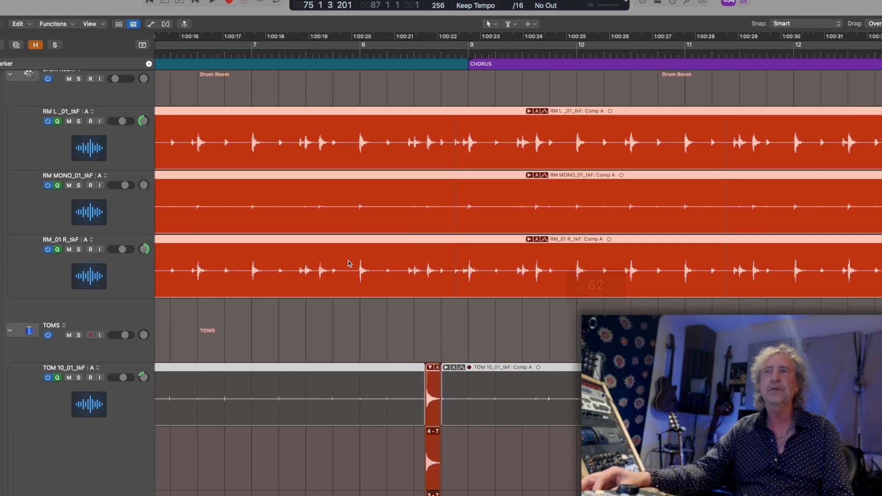
# Switch the grouped drum comp slice before the chorus to take 1 and check it down the tracks to the toms.
pyautogui.scroll(15, 566, 242)
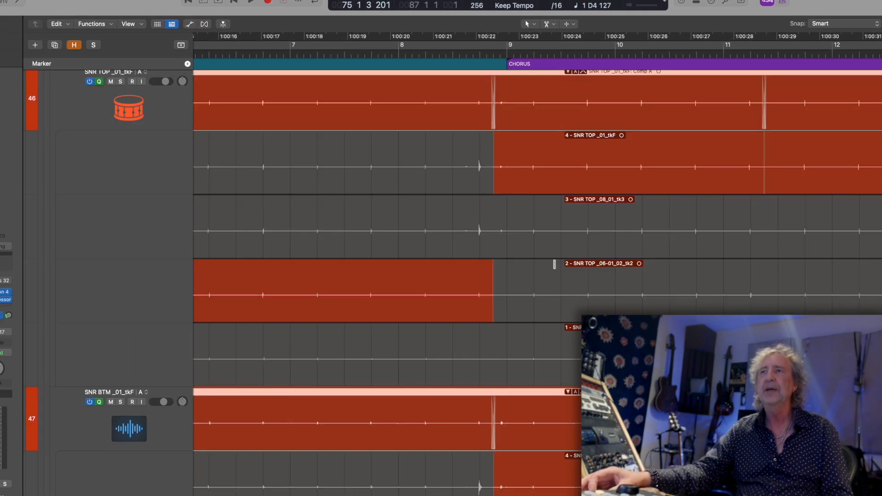
pyautogui.click(419, 245)
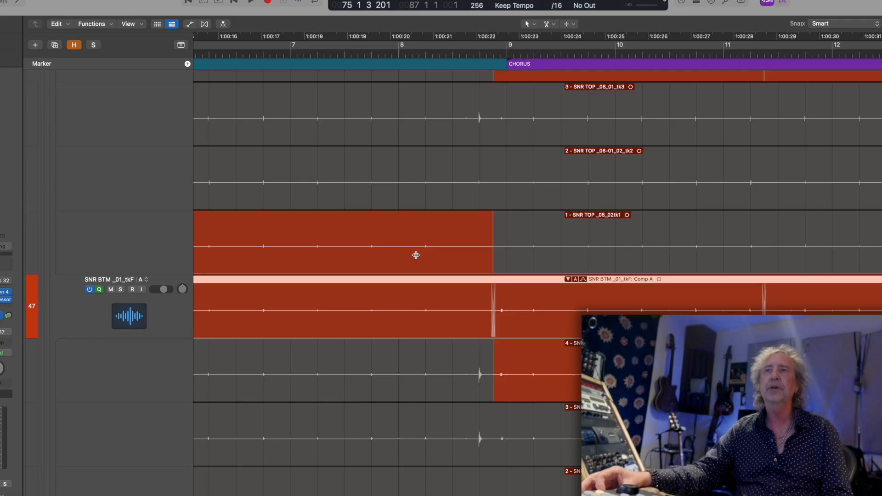
pyautogui.scroll(-10, 417, 280)
pyautogui.scroll(-10, 419, 281)
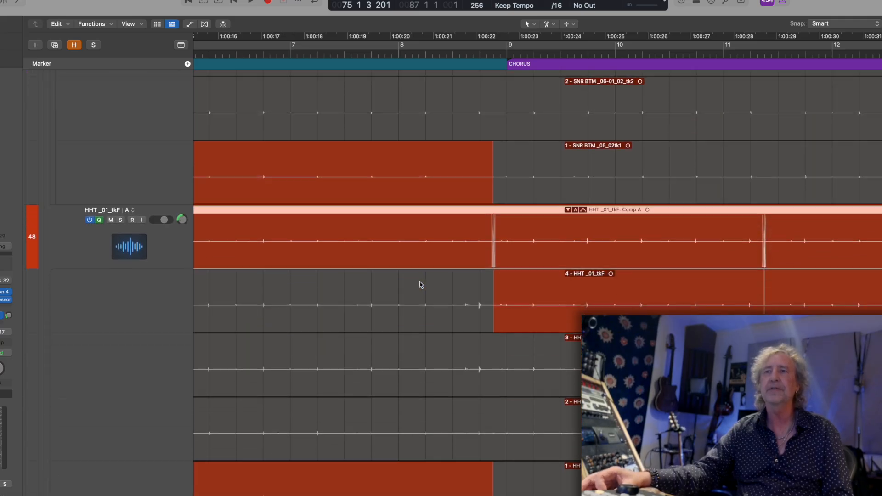
pyautogui.scroll(-10, 426, 280)
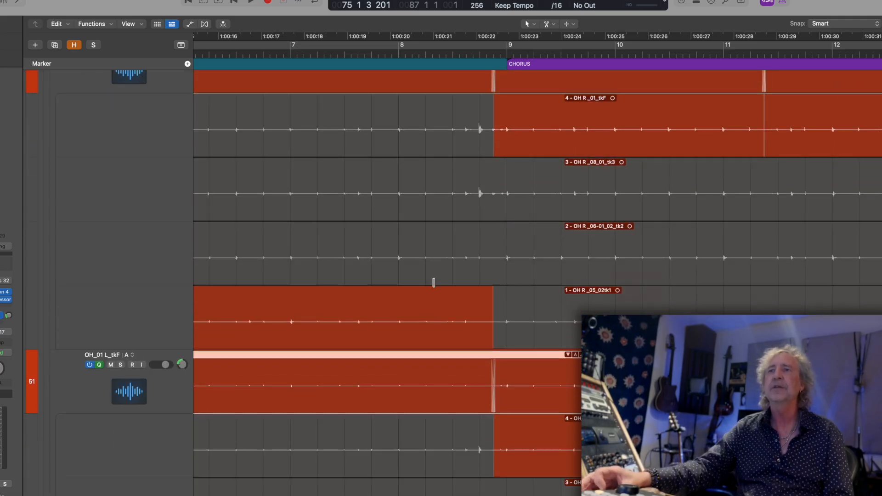
pyautogui.scroll(-5, 583, 280)
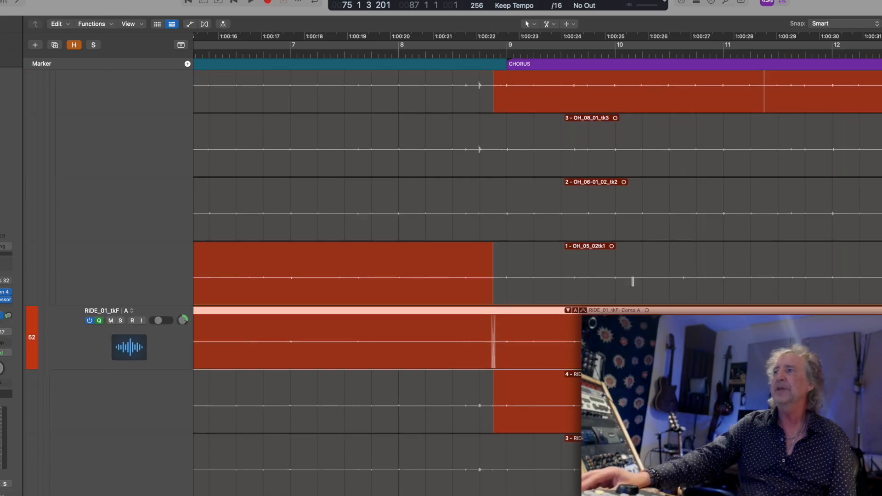
pyautogui.scroll(-15, 509, 255)
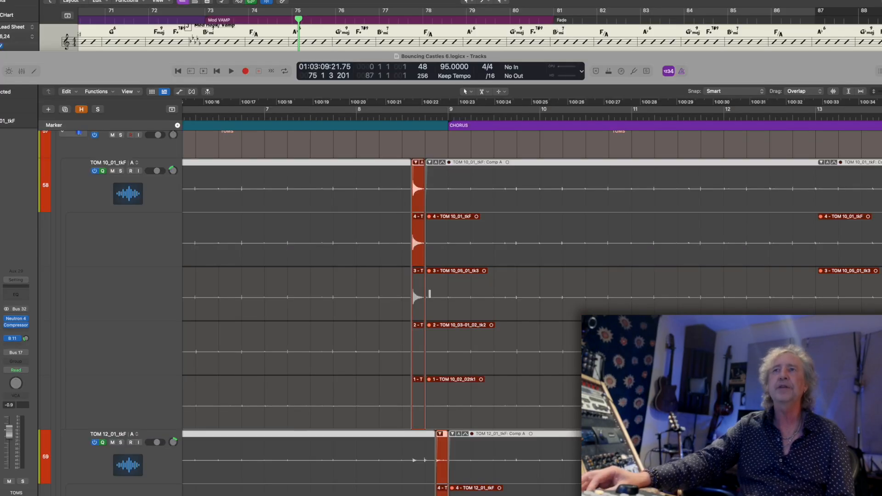